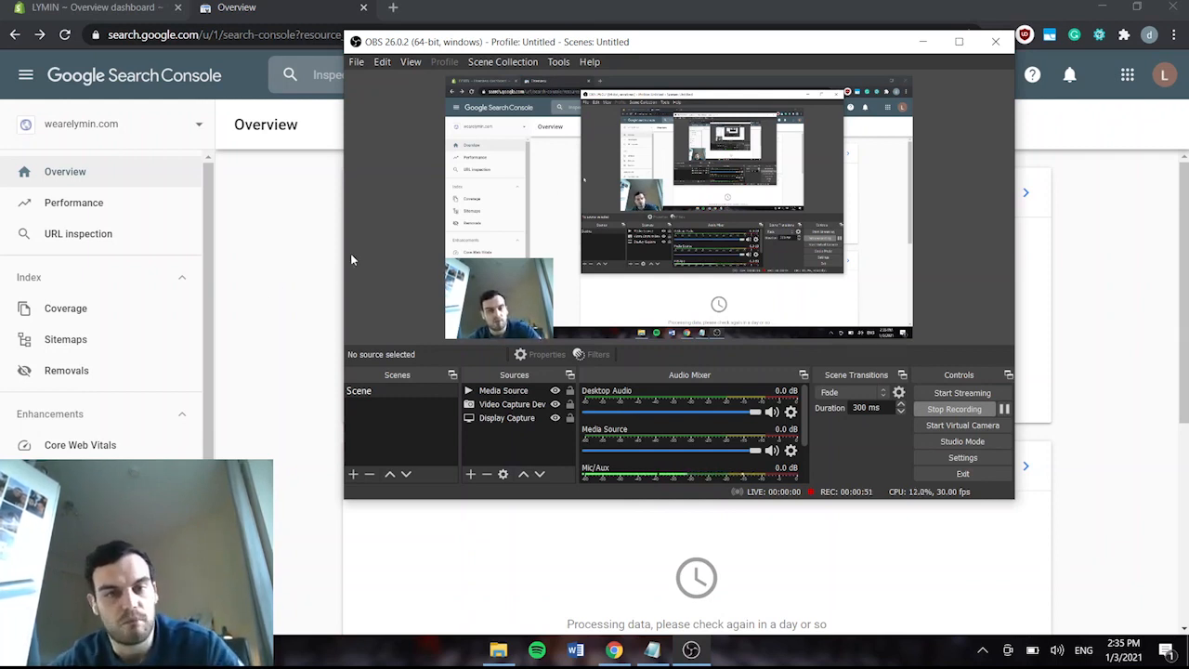
- Search Google for "google search console", open the Google Search Console Tools result and start to reach the property type selection
left_click(274, 299)
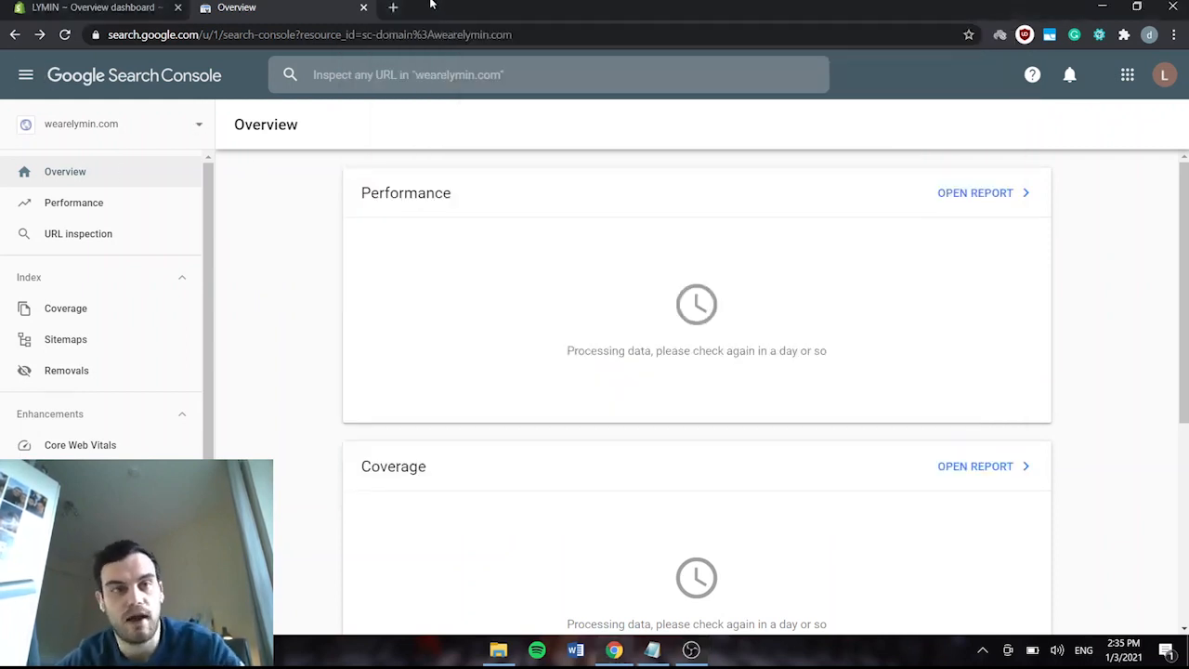
left_click(393, 7)
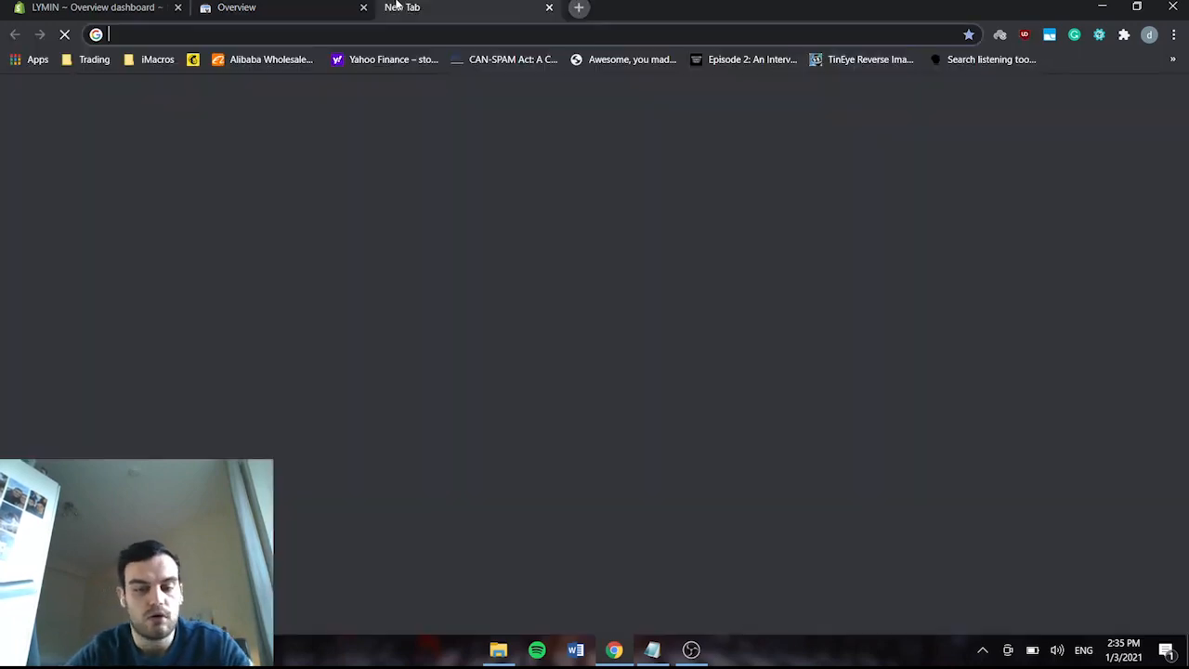
type("google search console")
key("Return")
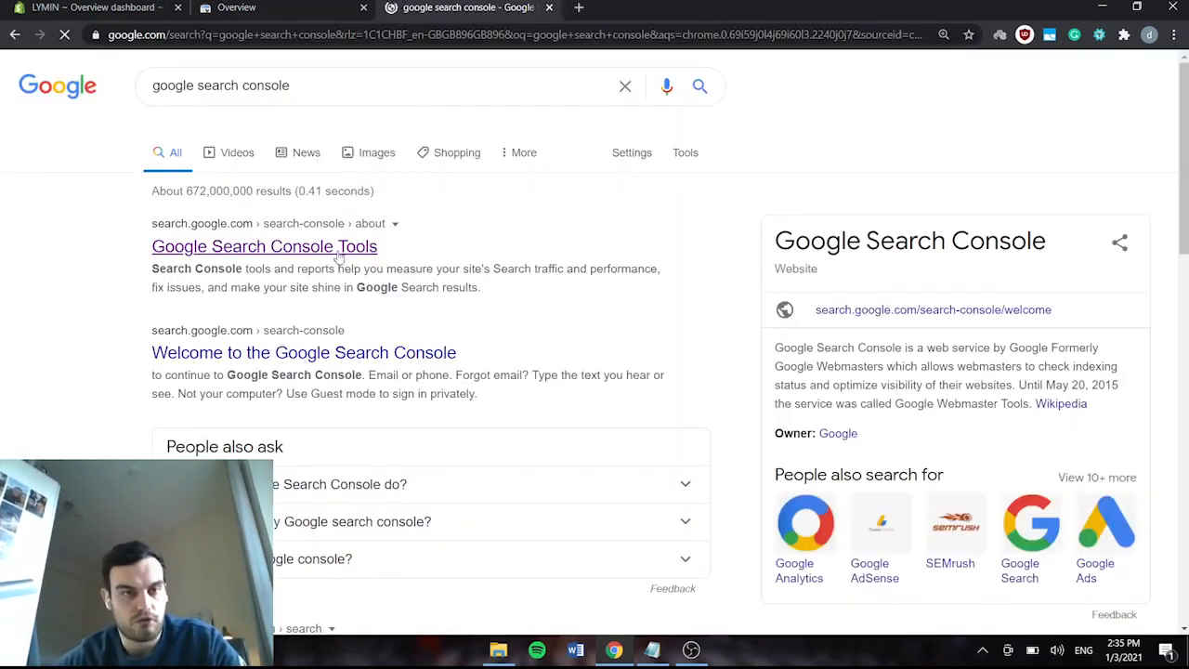
left_click(339, 246)
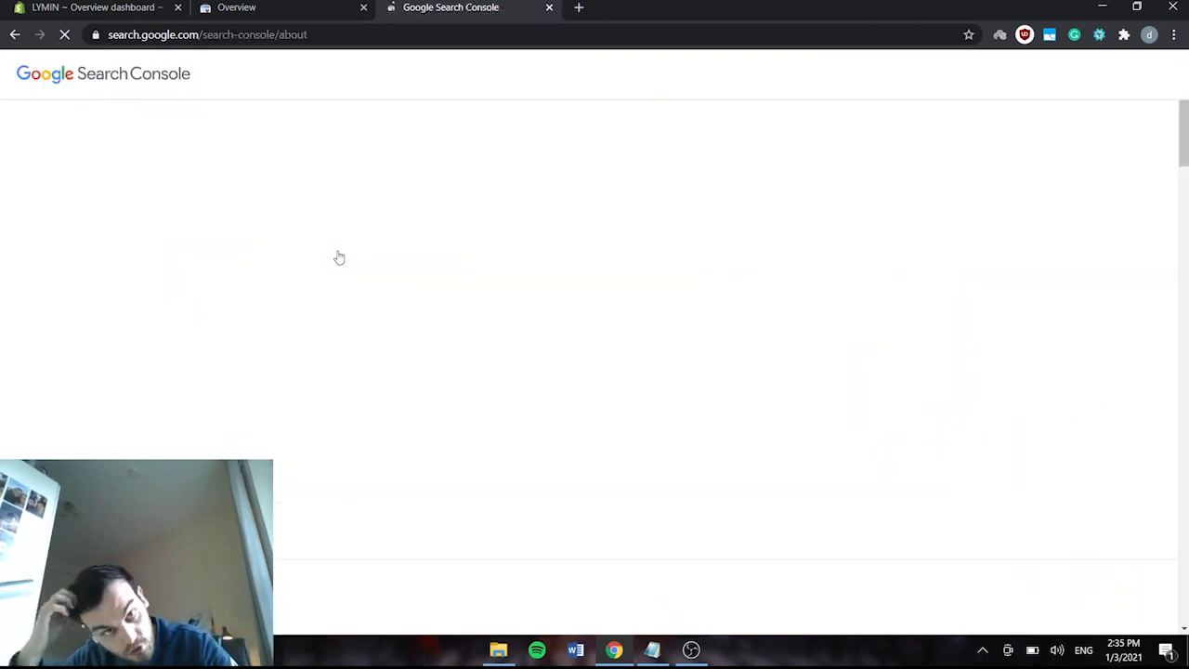
left_click(364, 6)
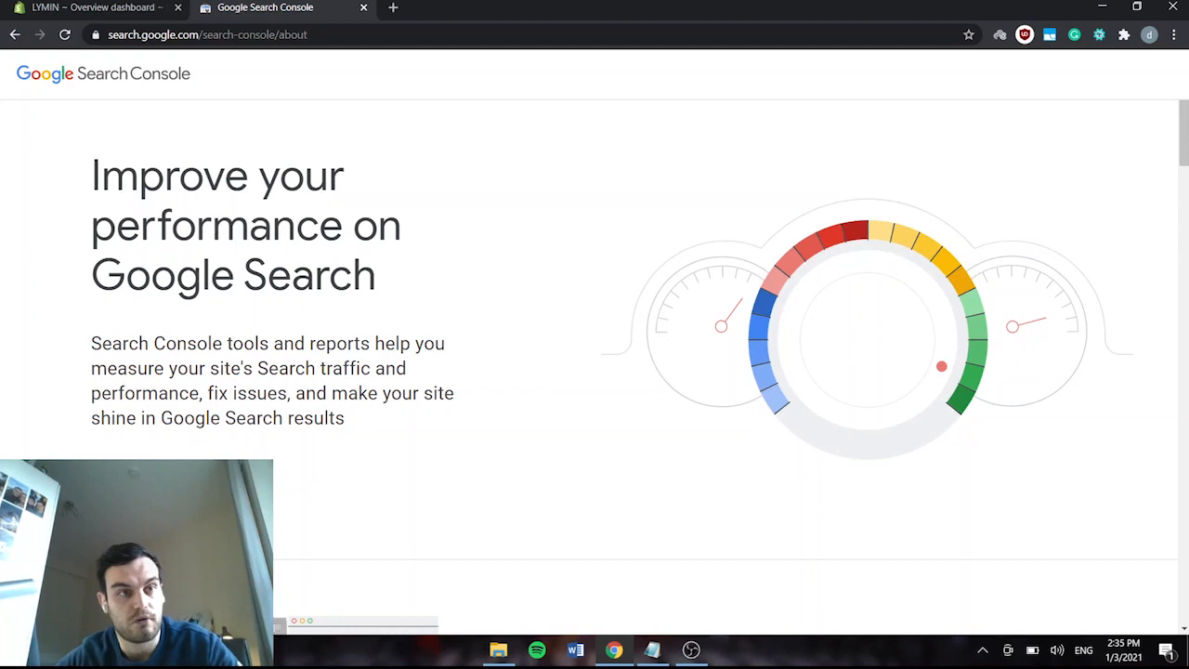
left_click(149, 481)
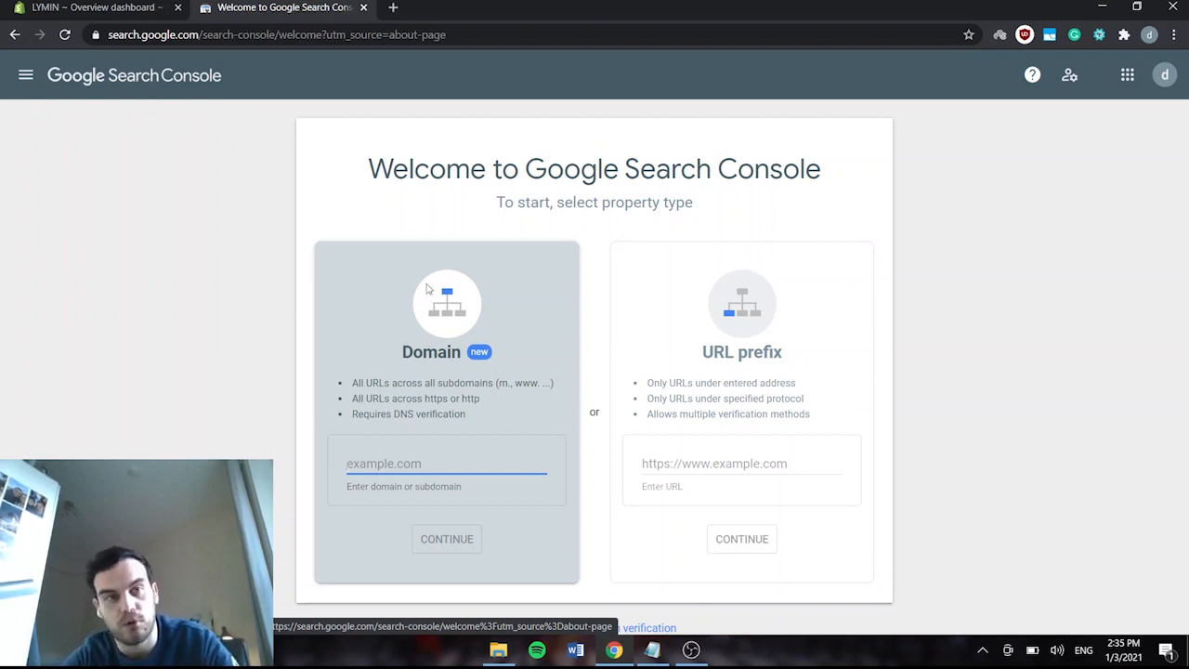
type("we")
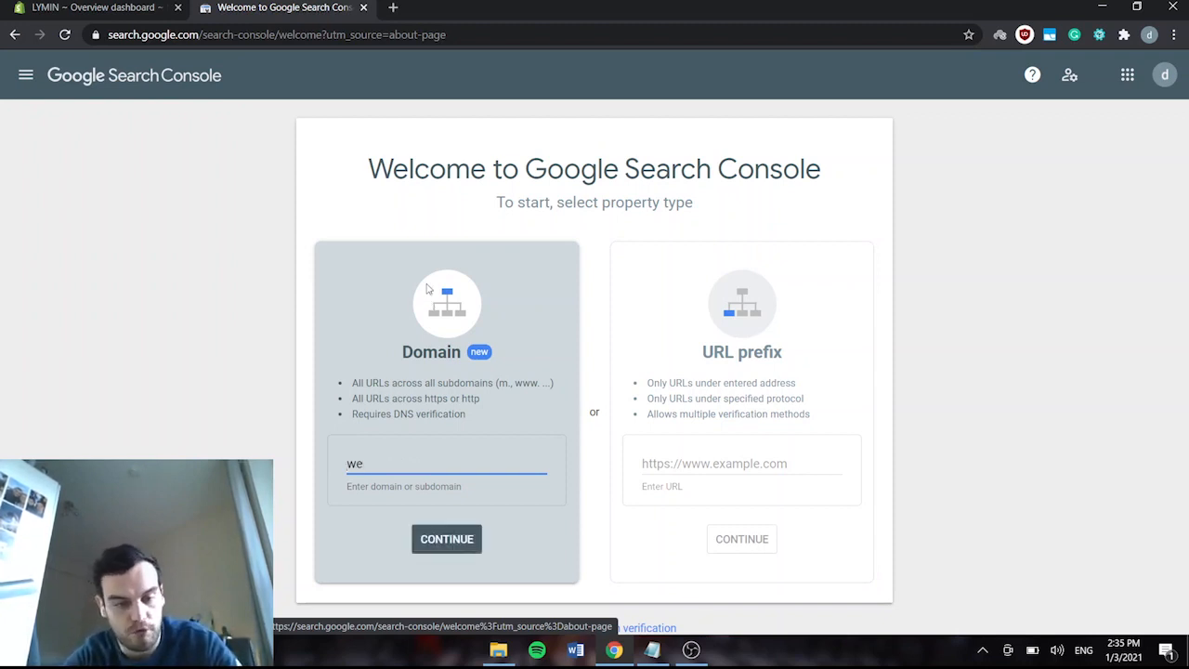
type("lymin.com")
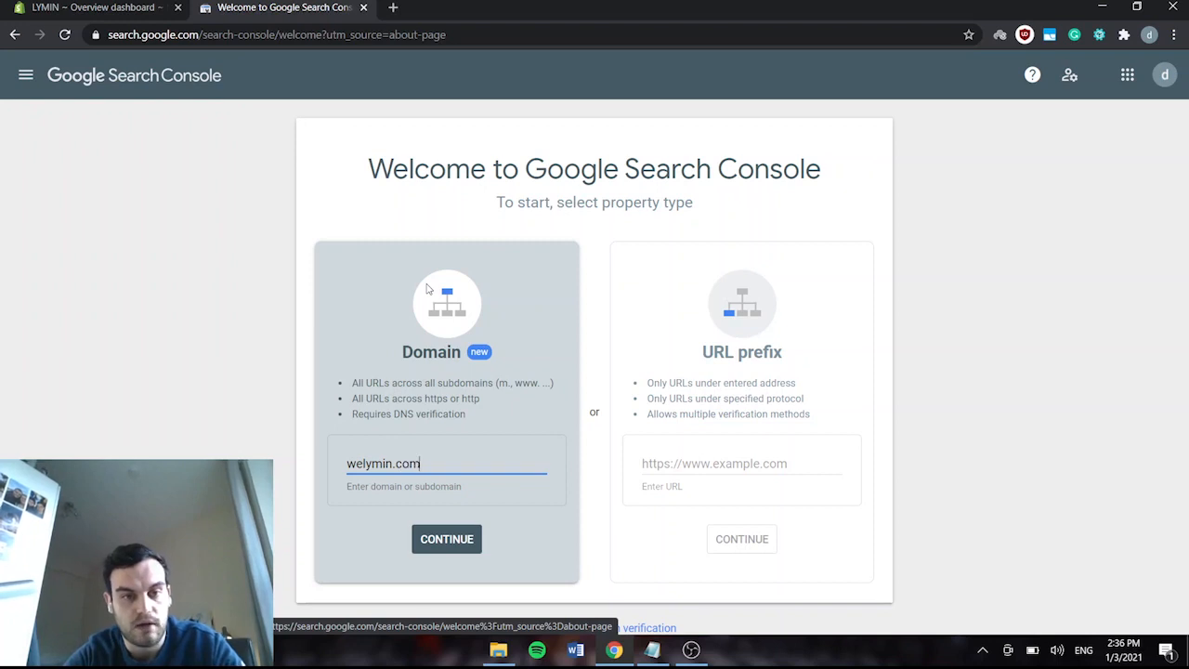
key("BackSpace")
key("BackSpace")
key("BackSpace")
key("BackSpace")
key("BackSpace")
key("BackSpace")
key("BackSpace")
key("BackSpace")
key("BackSpace")
key("BackSpace")
key("BackSpace")
- Enter wearelymin.com as a Domain property and continue to the ownership verification
type("wearely")
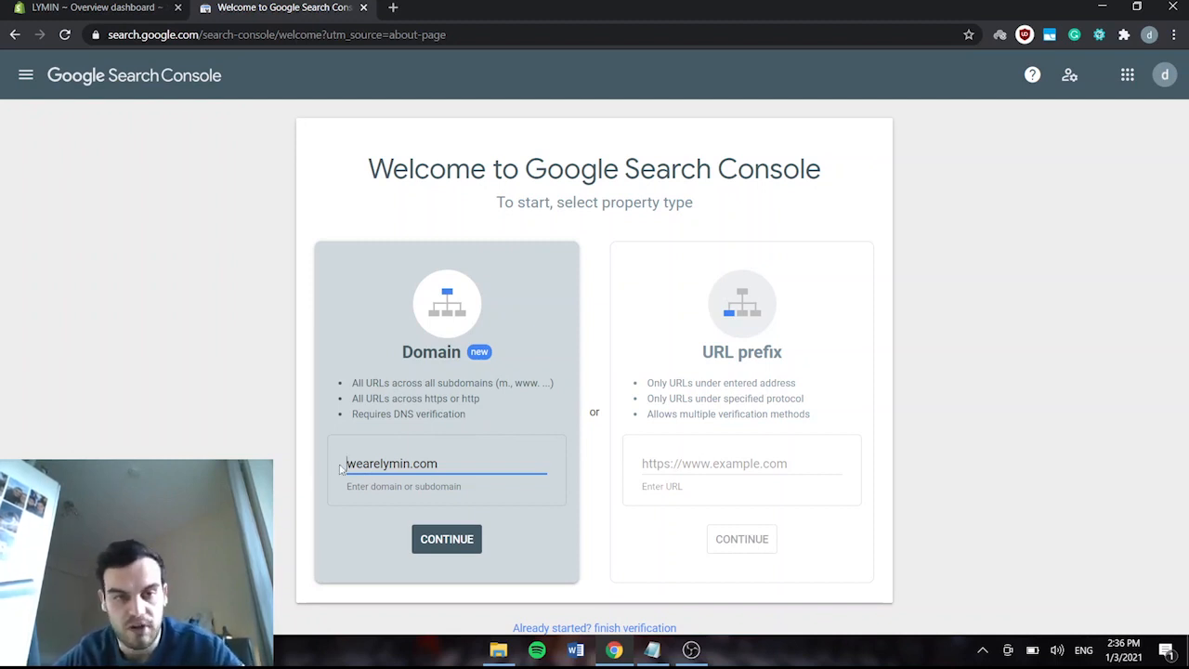
left_click(367, 428)
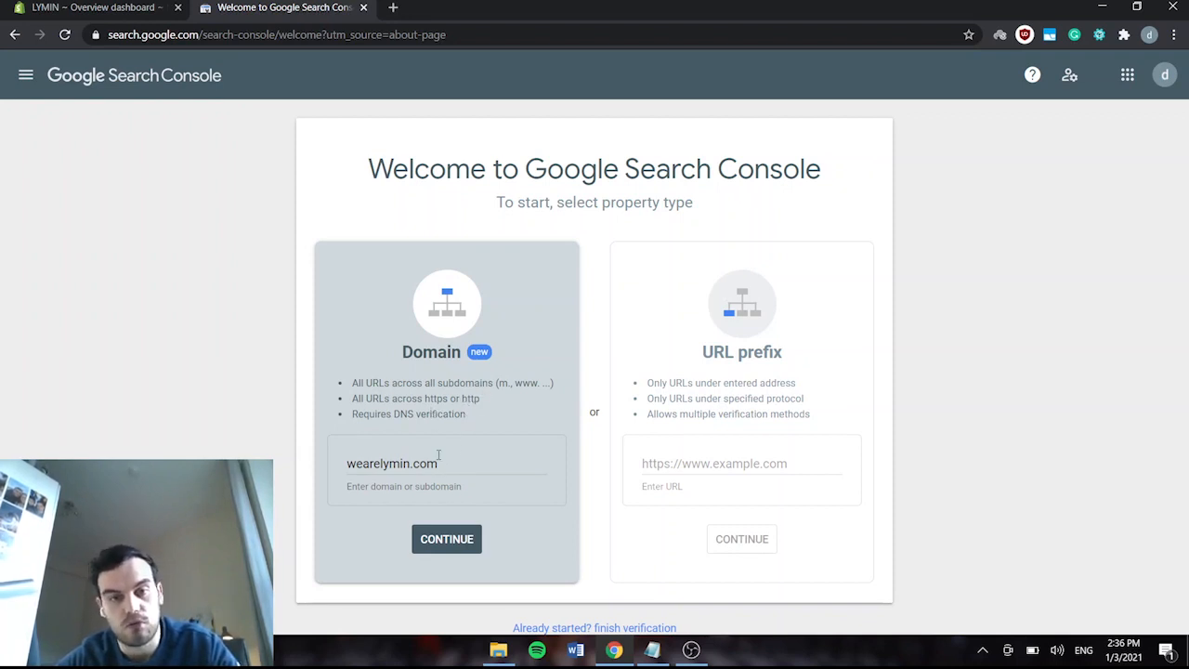
left_click(462, 541)
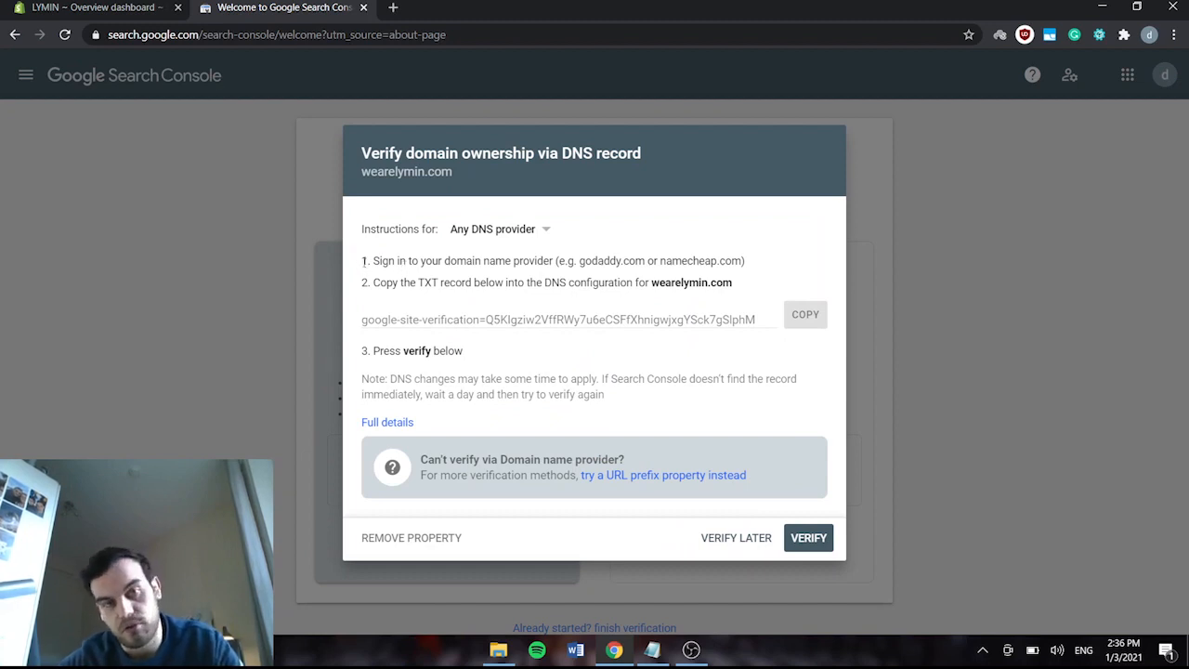
- Read the DNS verification instructions for wearelymin.com and copy the TXT verification record to the clipboard
left_click_drag(420, 264, 577, 265)
left_click(557, 276)
left_click(695, 275)
left_click(577, 265)
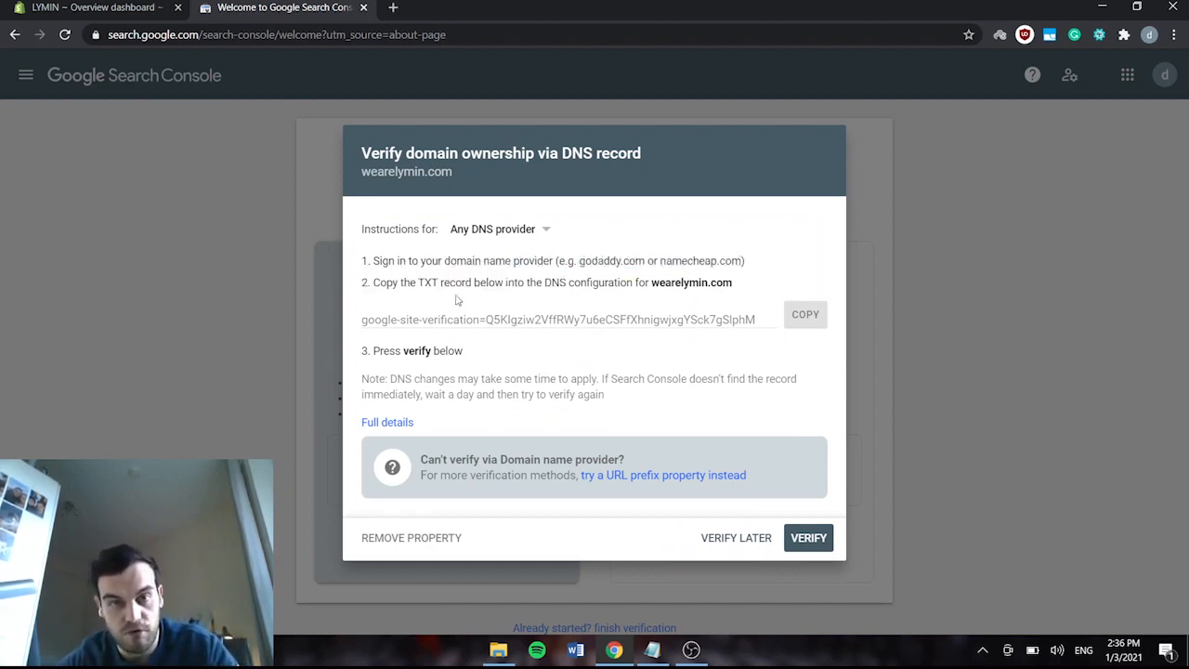
left_click_drag(407, 283, 623, 283)
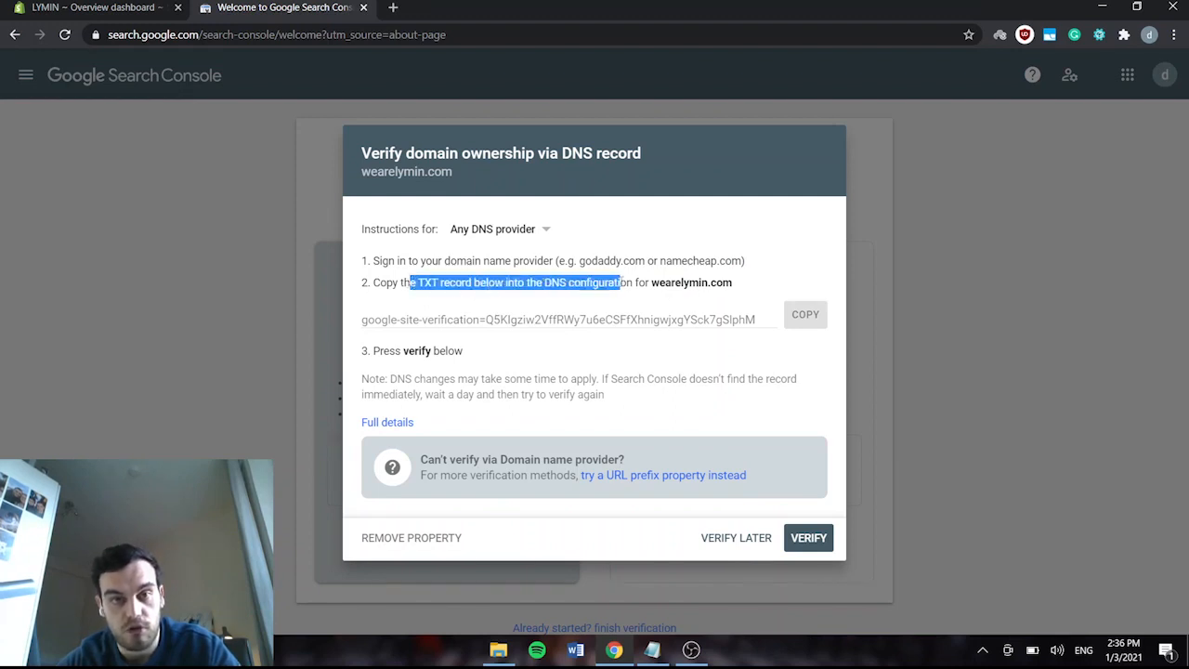
left_click(622, 283)
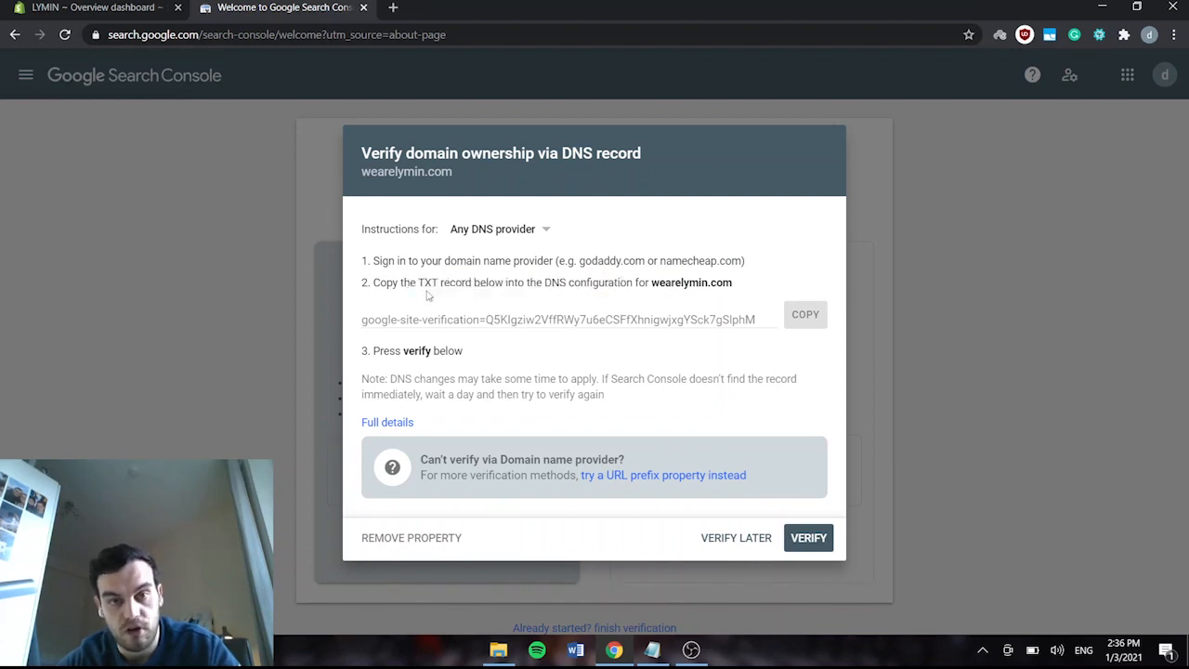
left_click_drag(572, 323, 776, 320)
left_click(776, 320)
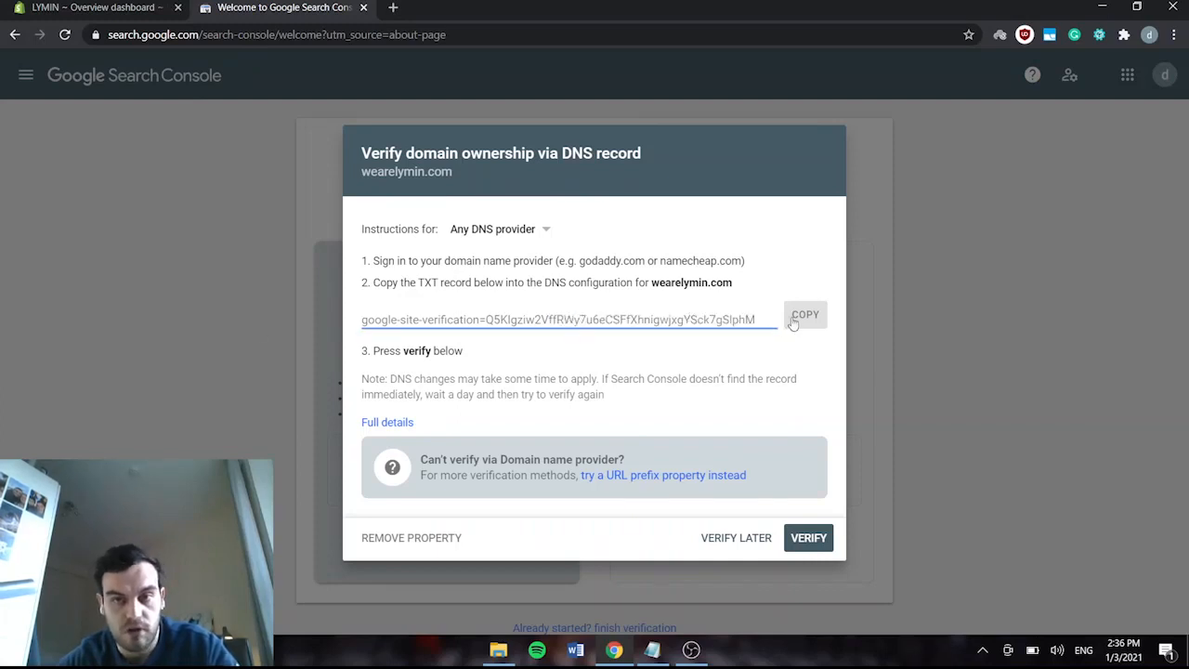
left_click(801, 316)
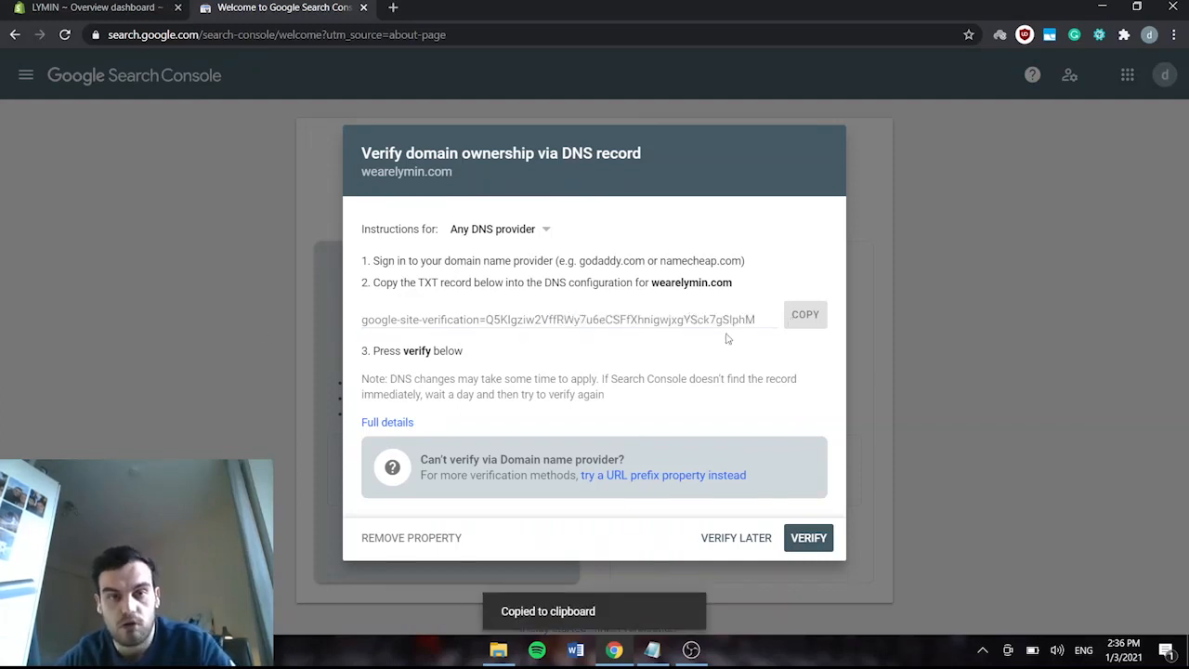
- Open Bluehost in a new browser tab and go to the DNS Zone Editor from its cPanel
left_click(396, 8)
type("blue")
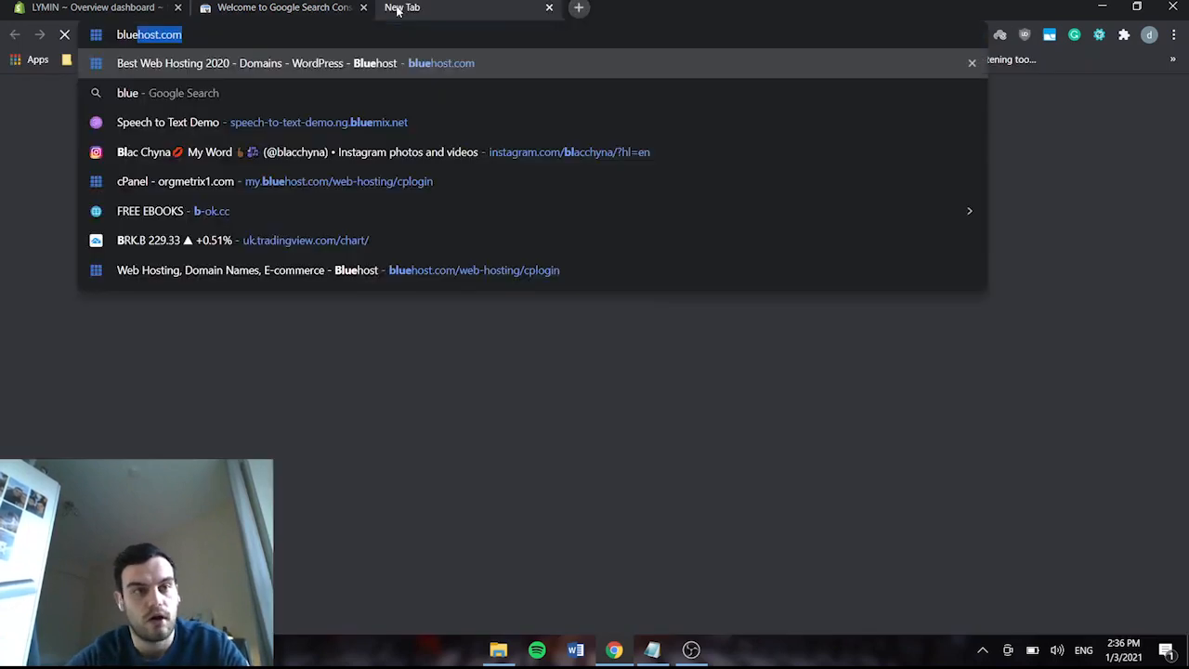
key("Return")
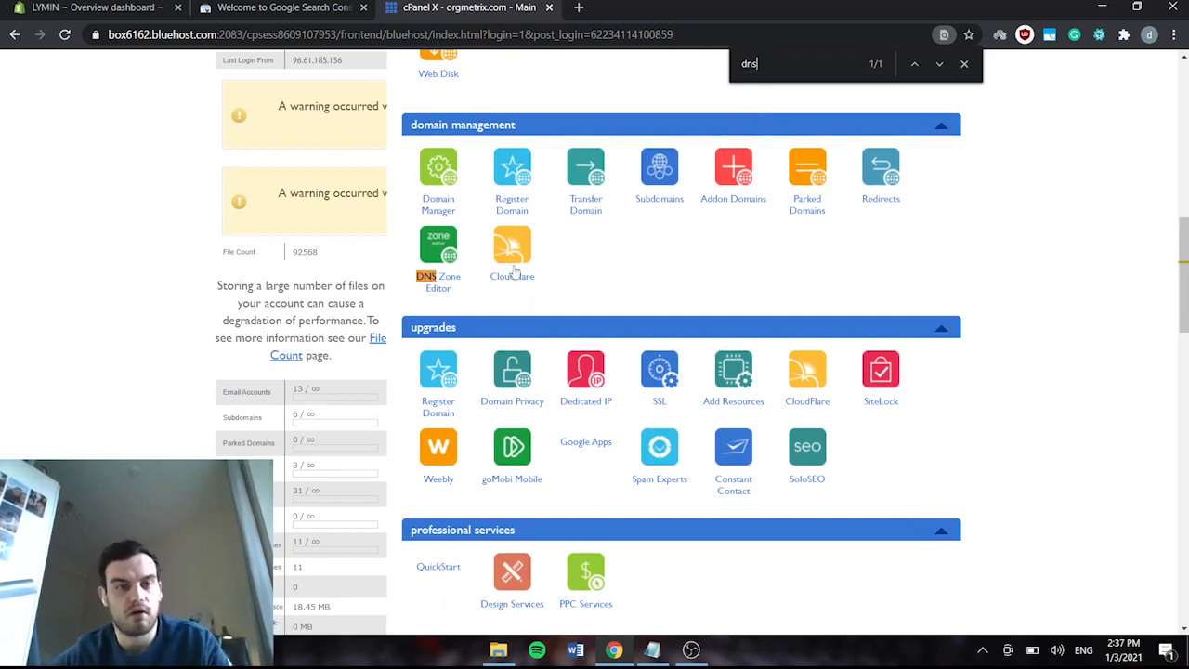
left_click(449, 287)
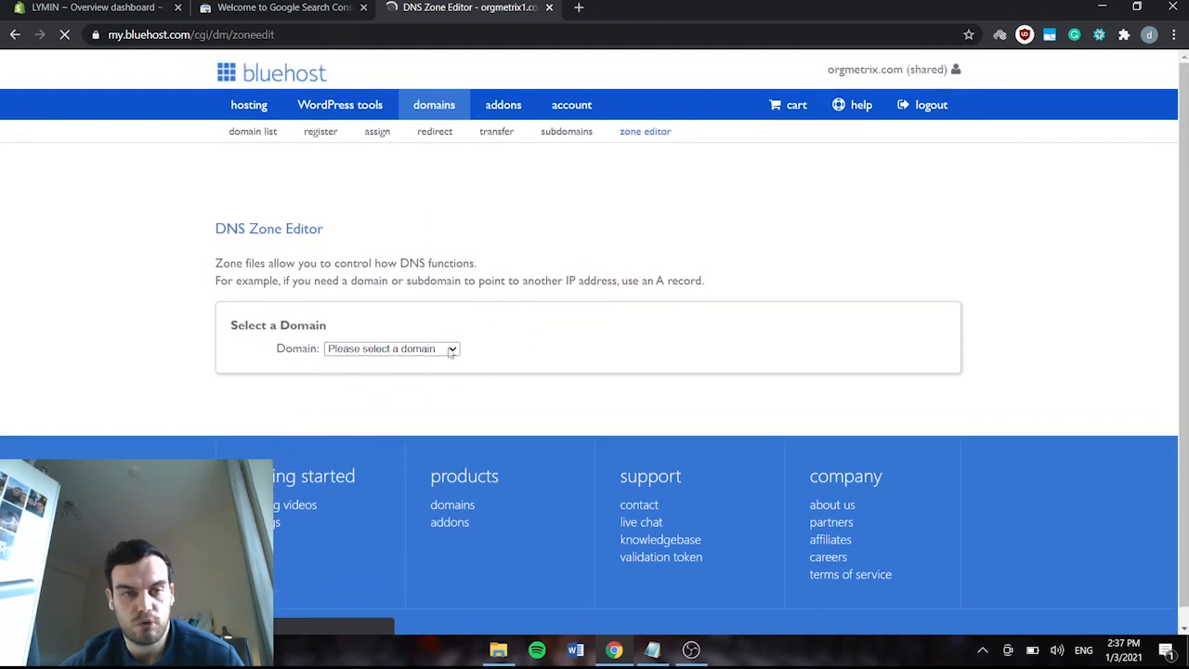
- Select the domain wearelymin.com in the DNS Zone Editor to load its records
left_click(428, 345)
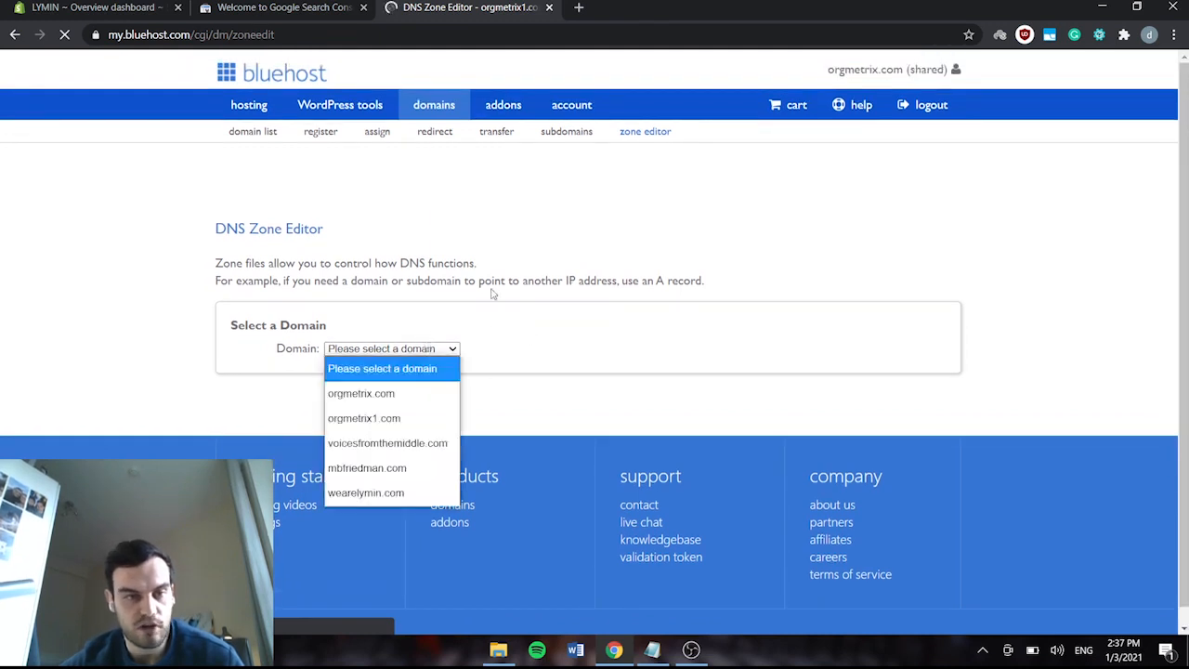
left_click(365, 493)
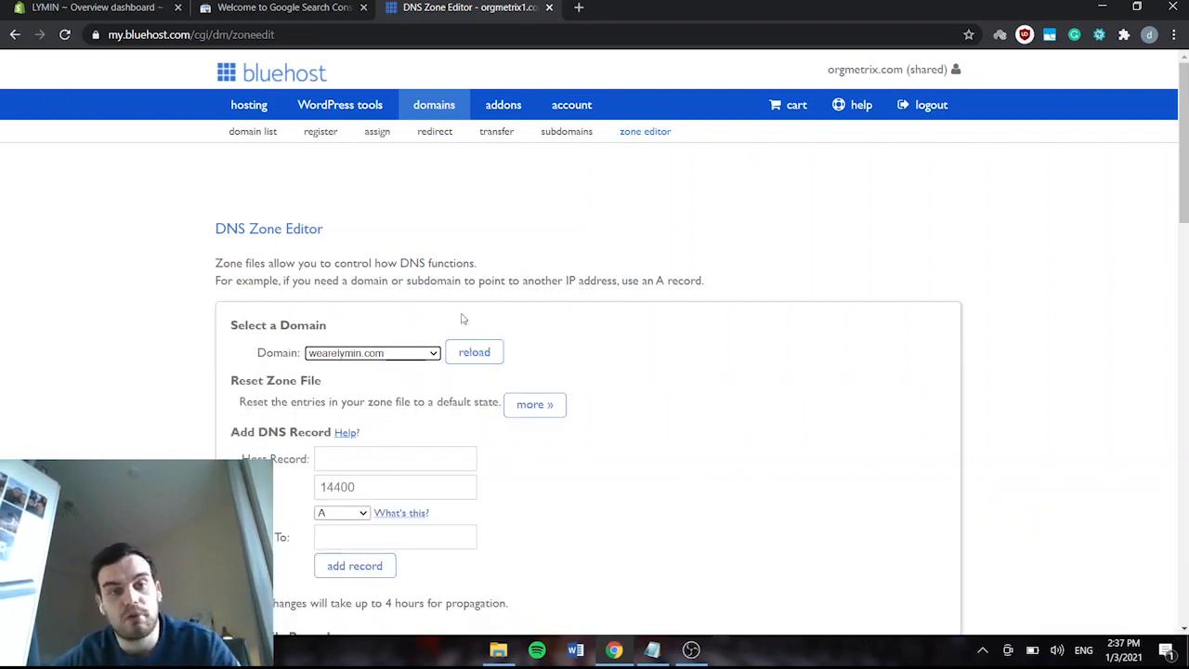
scroll(539, 326, "down", 3)
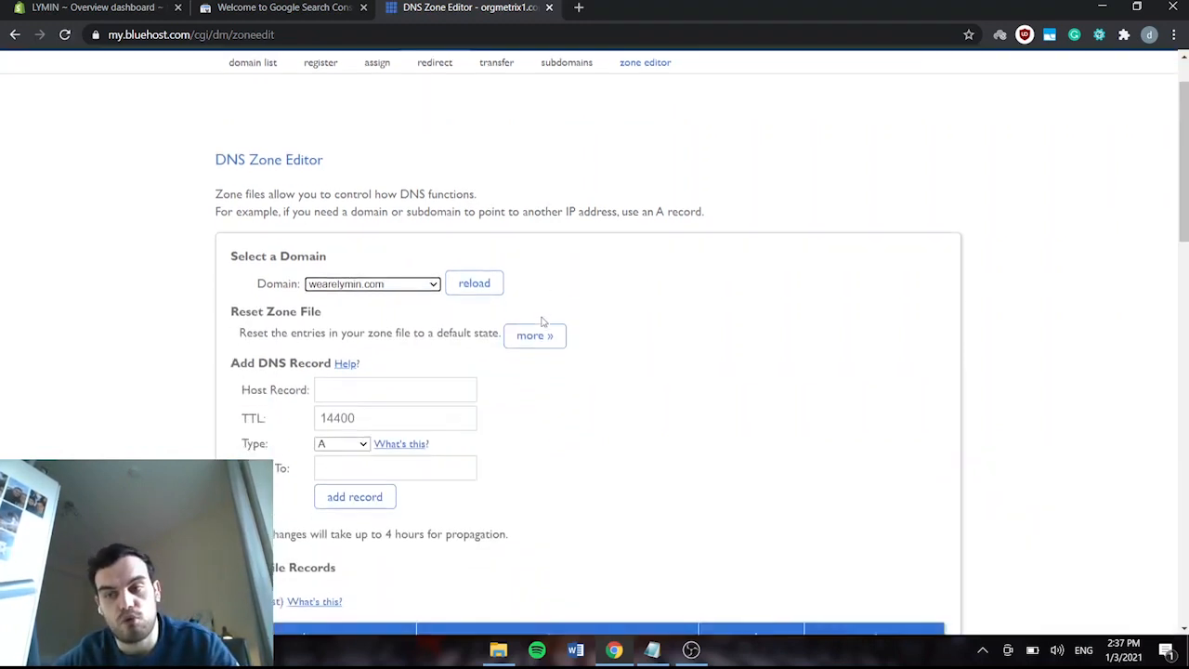
scroll(567, 303, "up", 2)
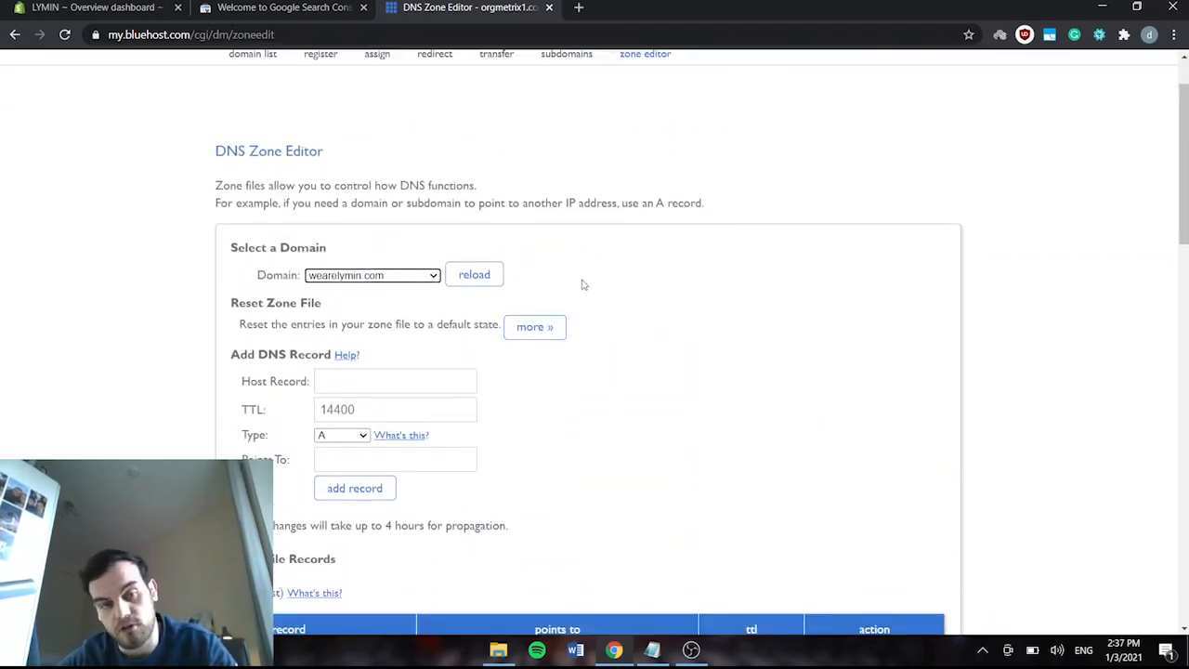
scroll(583, 284, "up", 1)
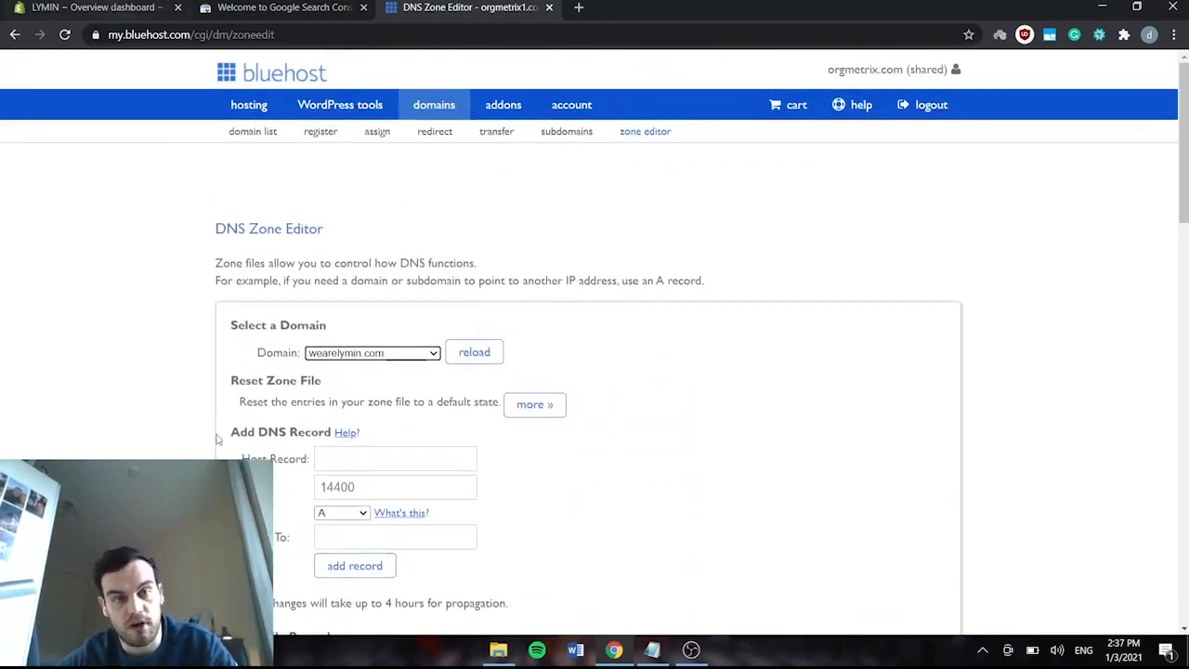
- Check the primary domain's provider in the Shopify store's domain settings, and return to the Bluehost DNS Zone Editor
left_click(69, 6)
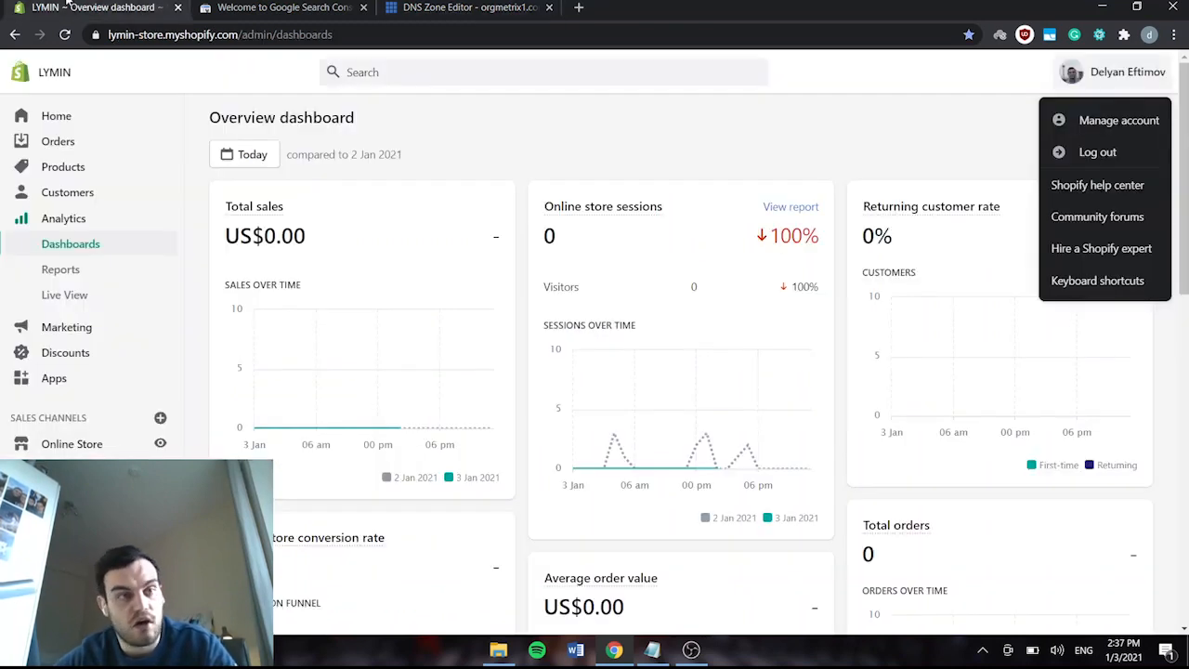
left_click(112, 448)
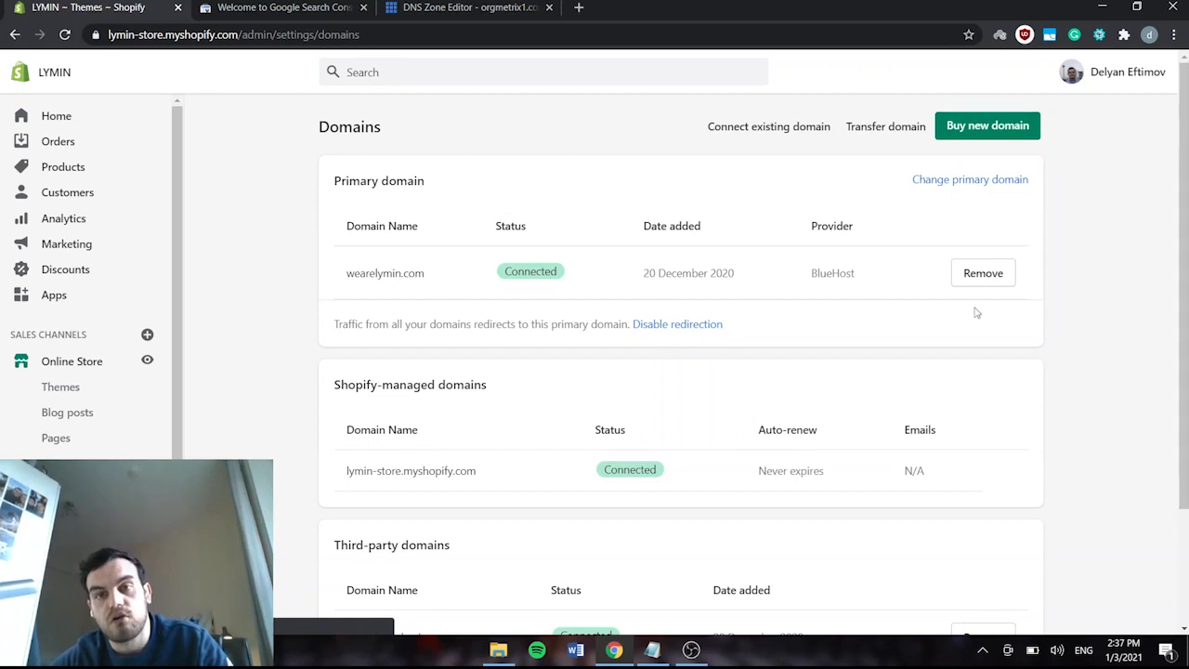
left_click(484, 8)
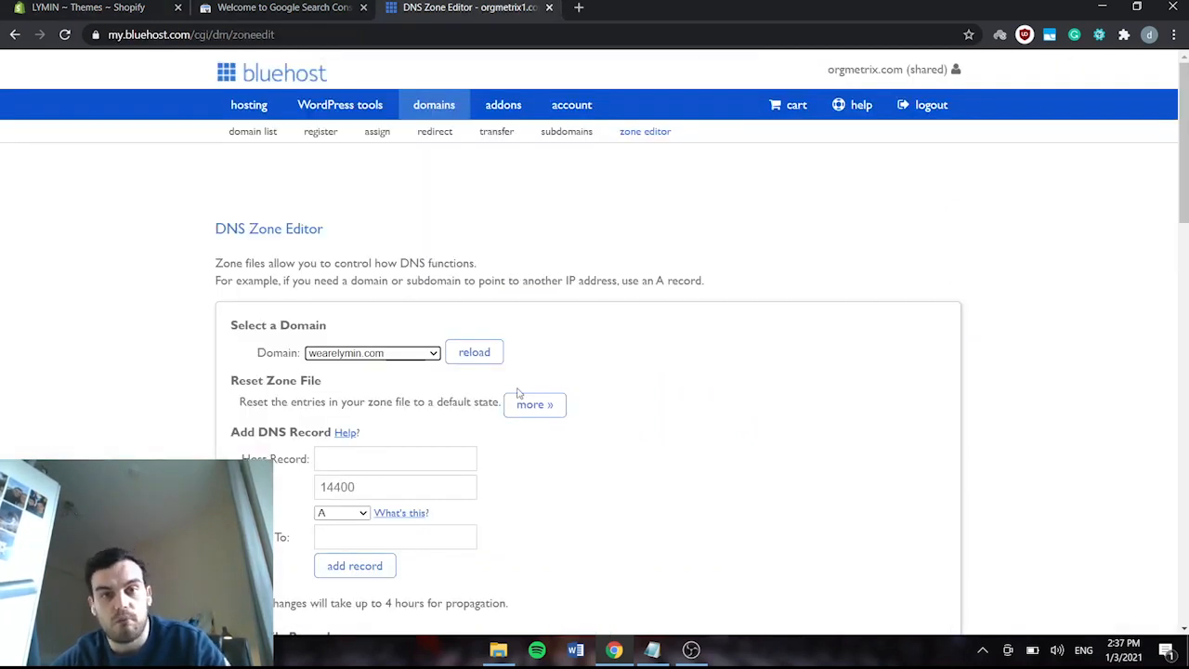
- Set the host record of the new DNS record for wearelymin.com to @
scroll(693, 406, "down", 3)
scroll(681, 345, "up", 2)
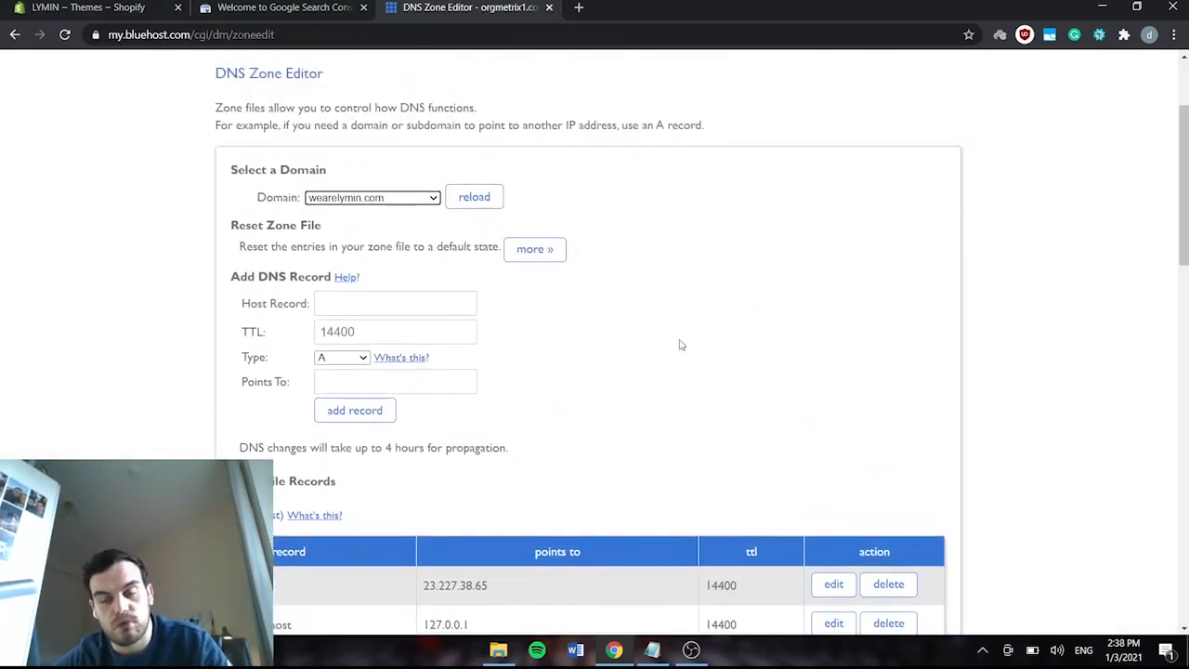
scroll(551, 428, "down", 3)
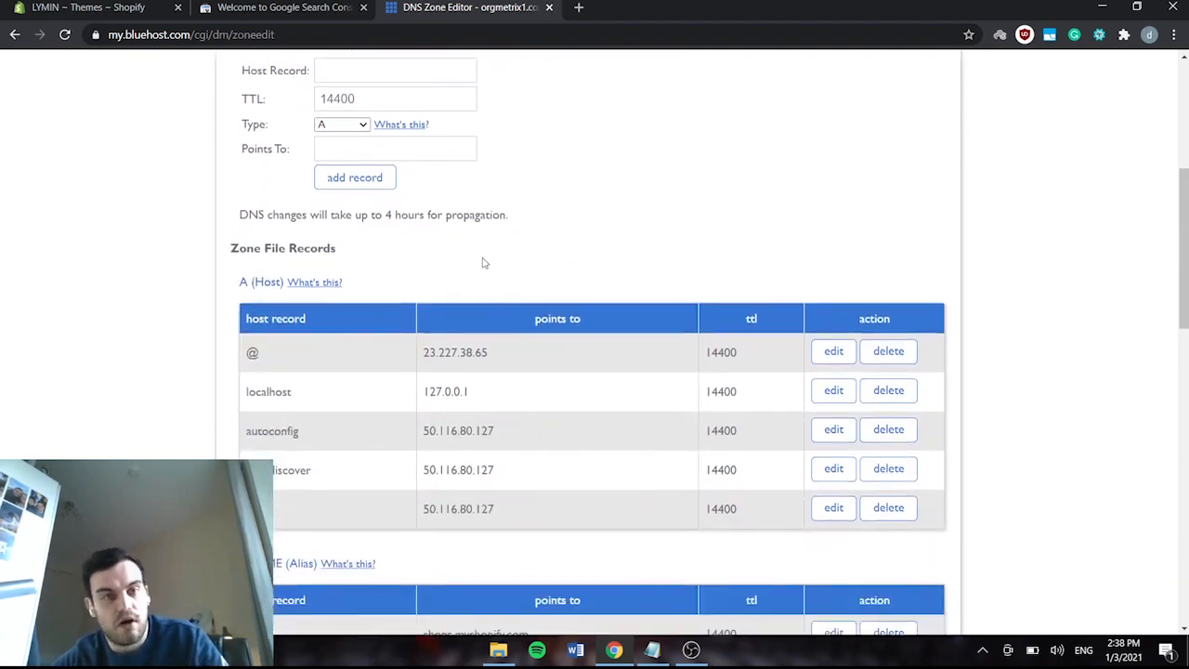
scroll(483, 262, "down", 4)
scroll(477, 344, "up", 7)
scroll(478, 347, "down", 1)
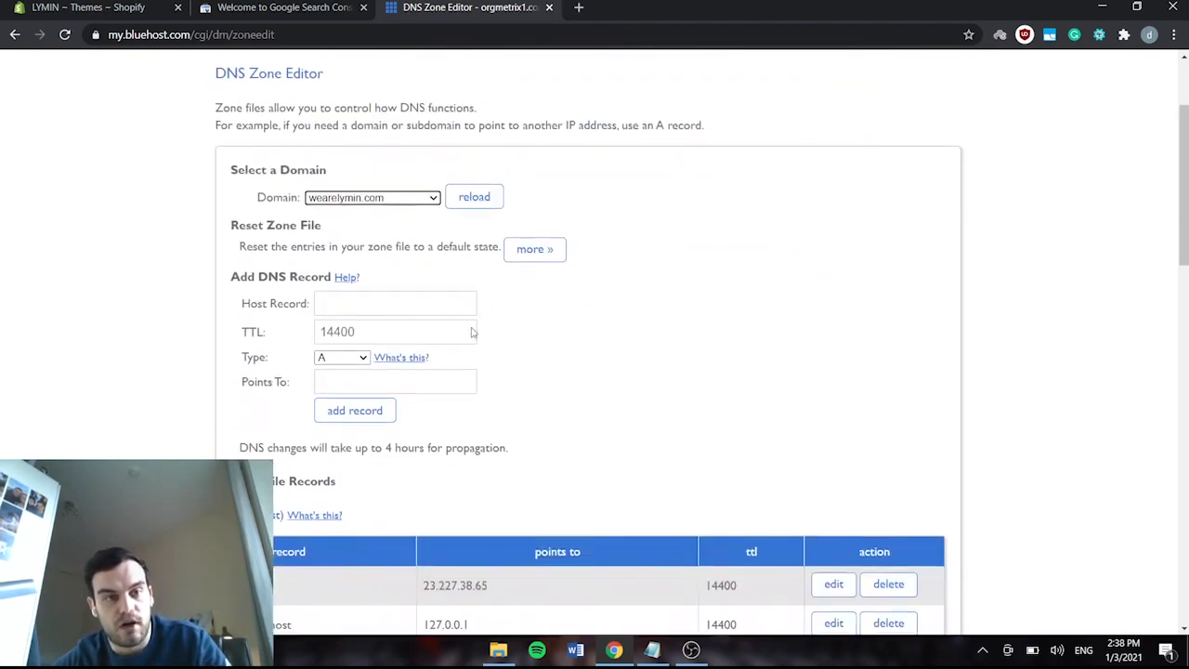
left_click(399, 304)
left_click(259, 294)
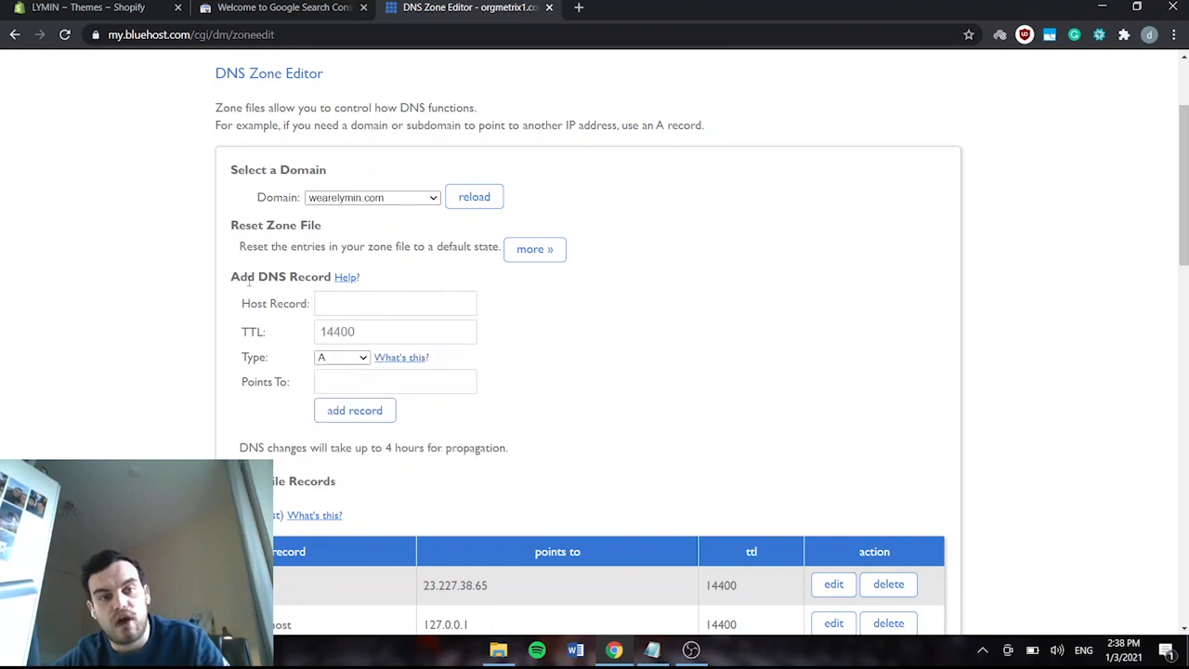
left_click(392, 295)
type("@")
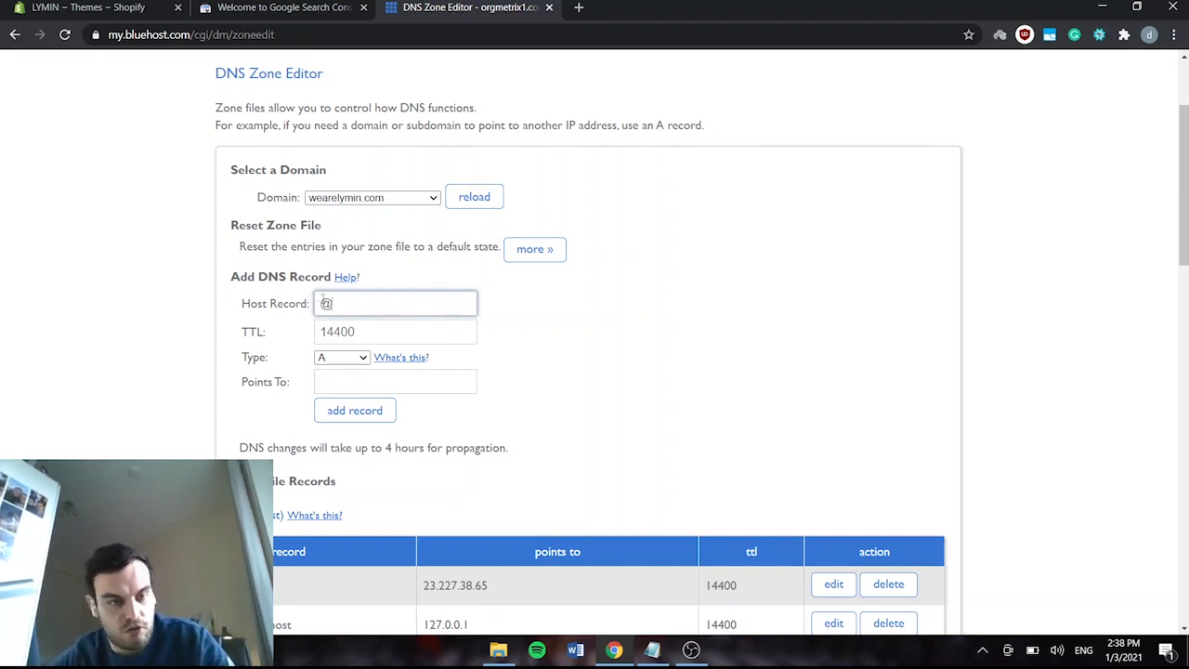
left_click_drag(349, 303, 308, 304)
type("@")
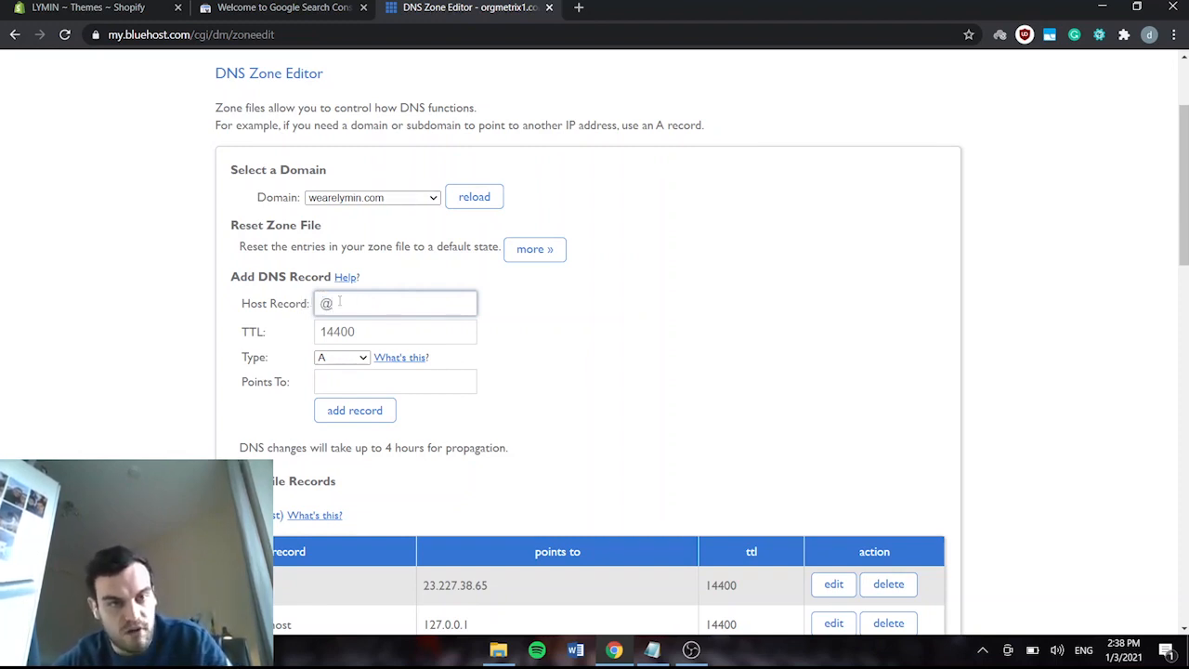
left_click(343, 382)
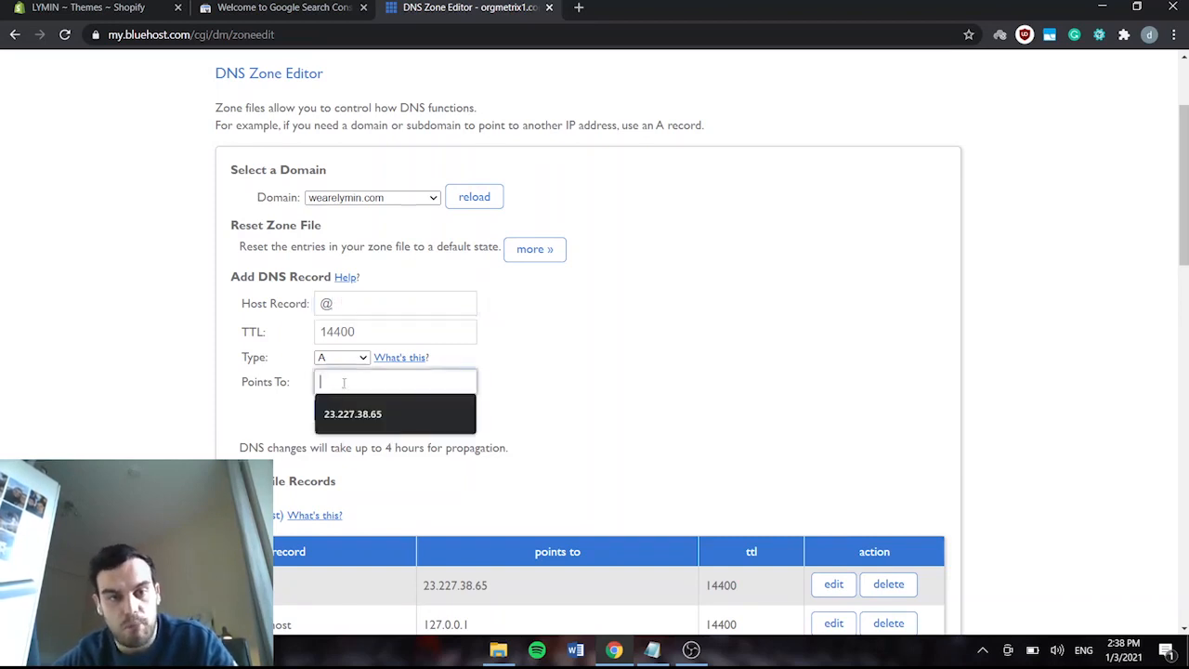
left_click(537, 389)
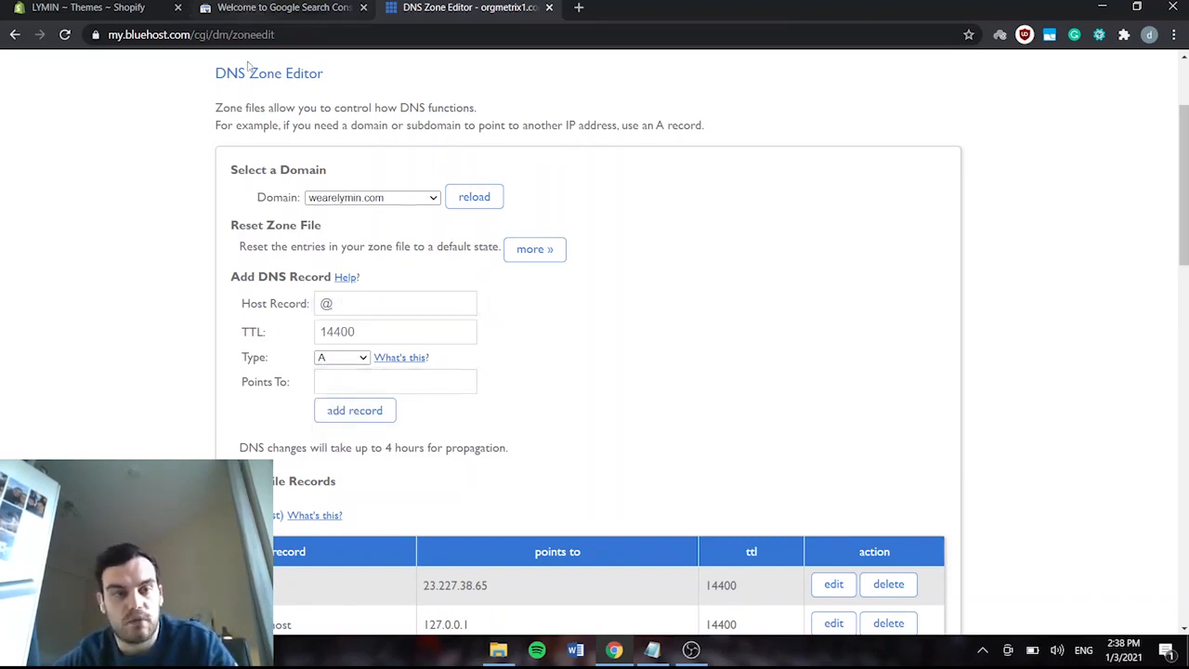
- Copy the domain verification TXT record from Google Search Console and return to the Bluehost DNS Zone Editor
left_click(279, 8)
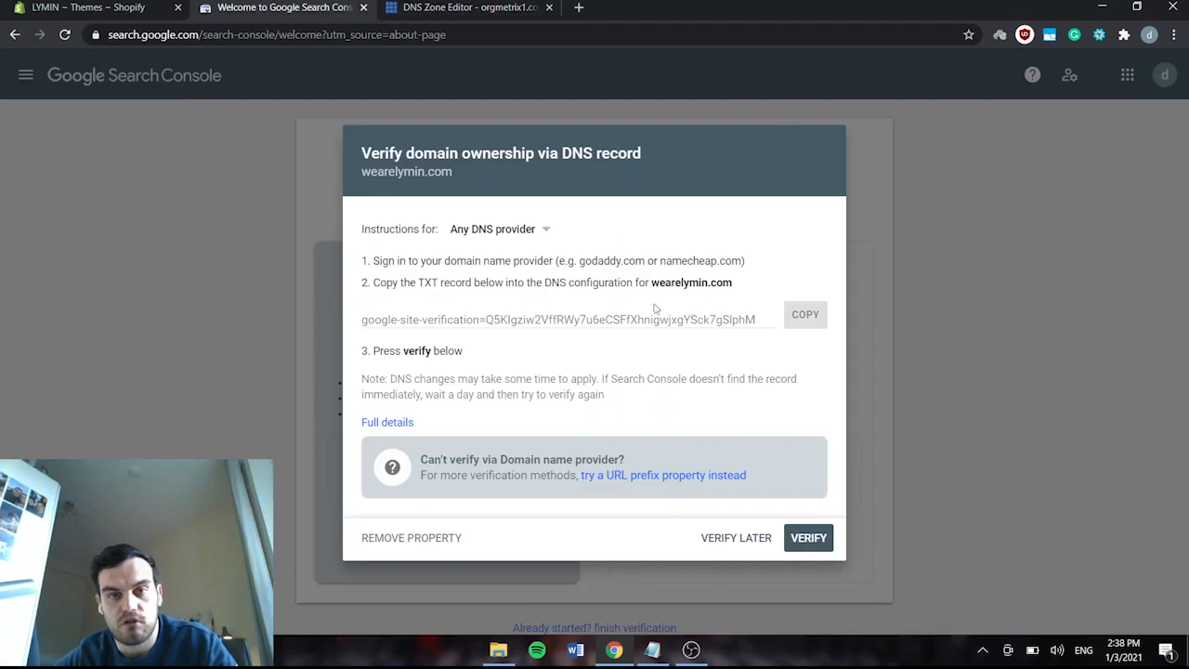
left_click(791, 320)
left_click(437, 7)
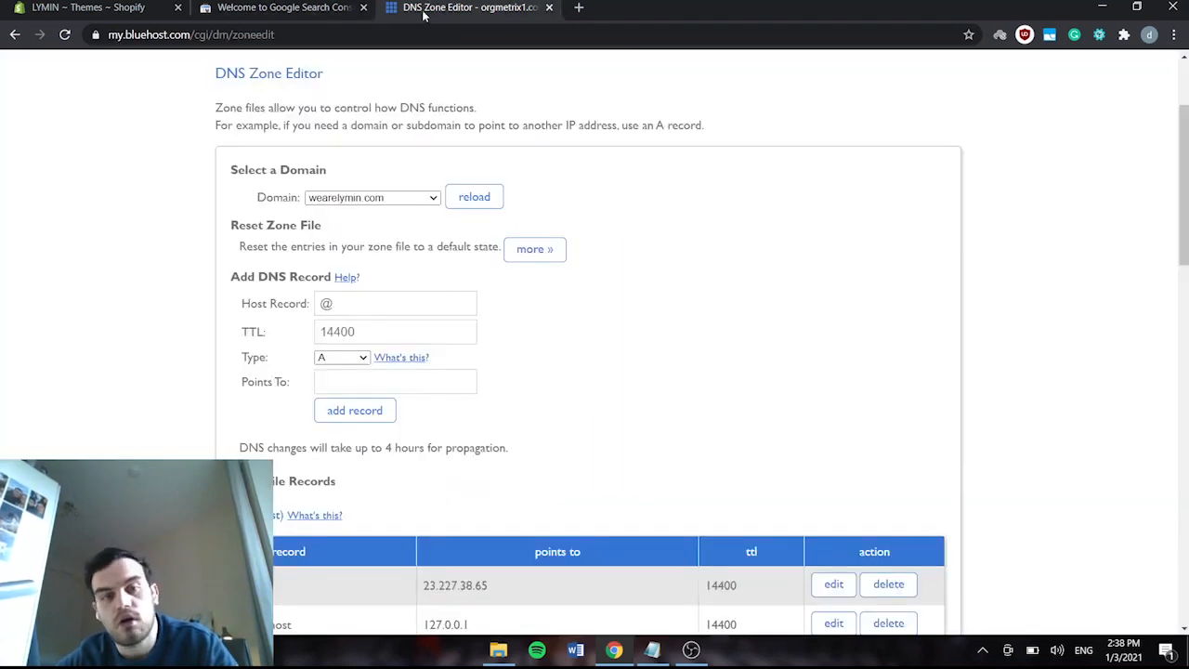
- Set the new DNS record's type to TXT and paste the site verification code as its TXT value
left_click(331, 377)
key("ctrl+v")
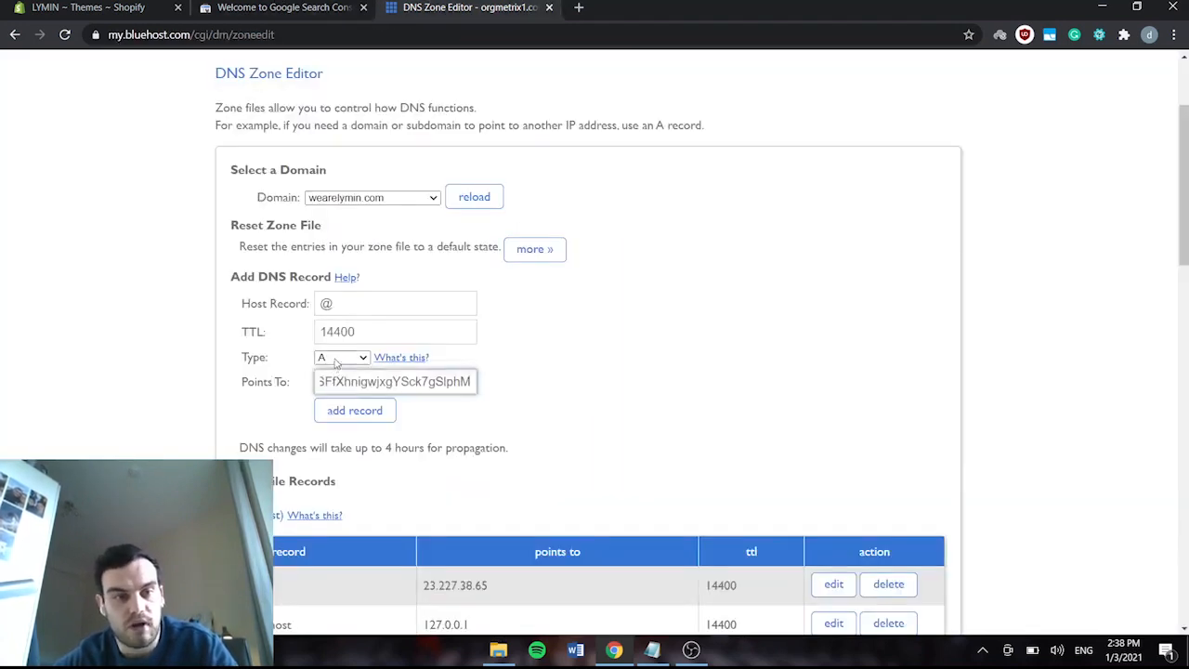
left_click(337, 361)
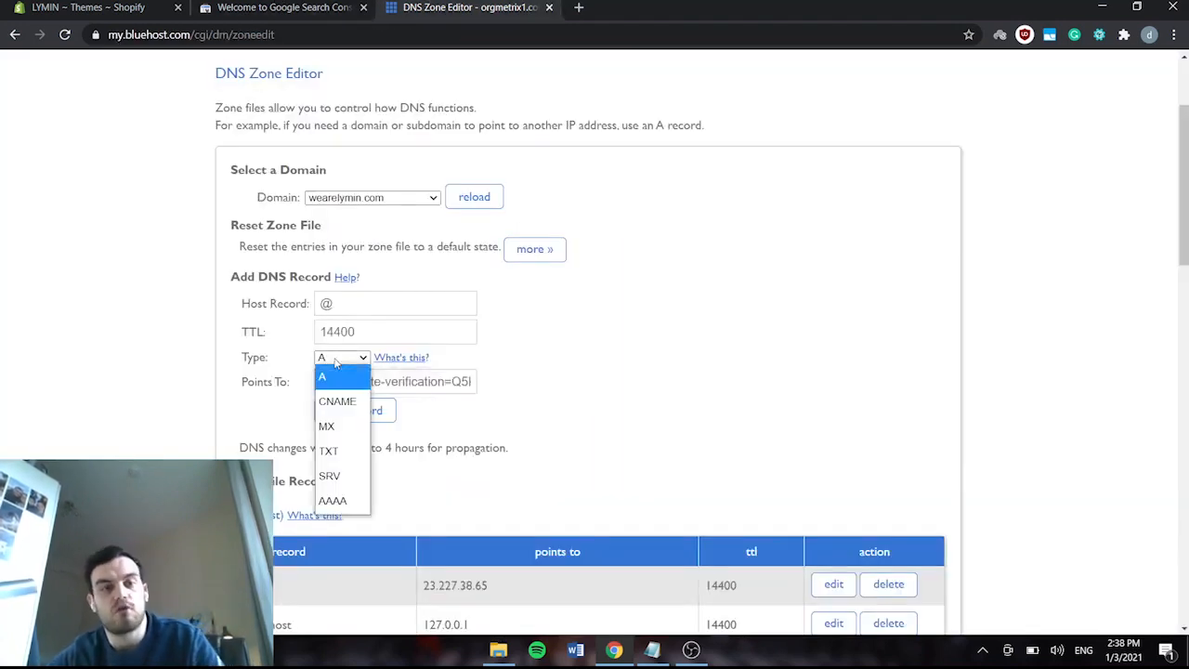
left_click(335, 450)
left_click(441, 382)
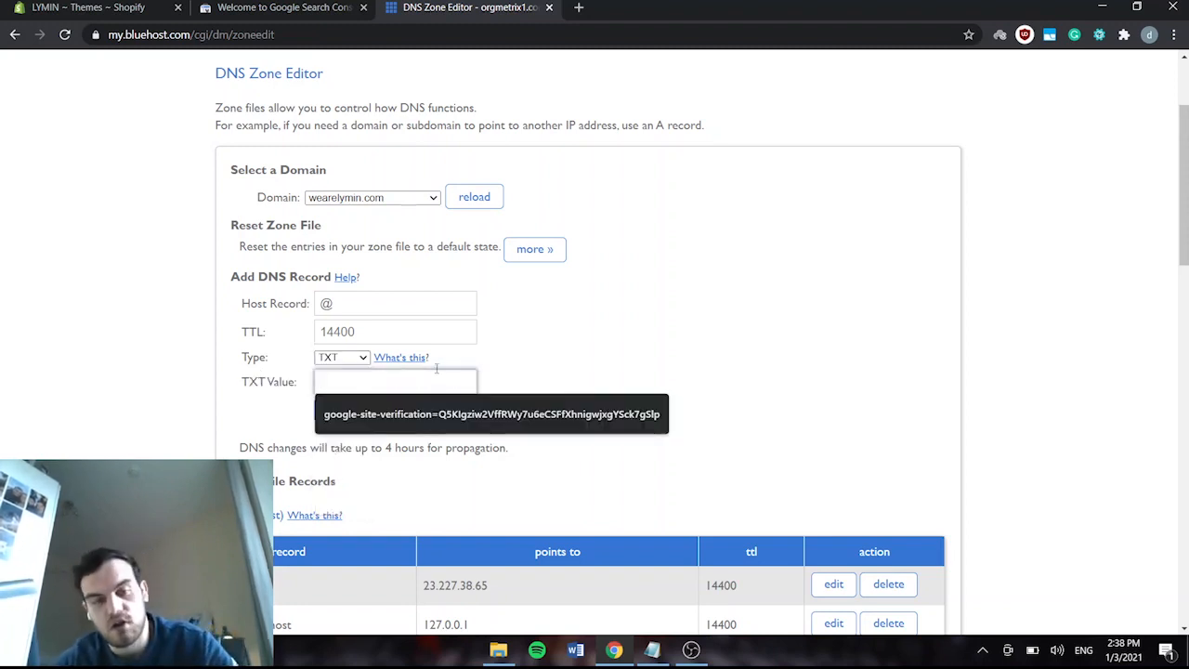
key("ctrl+v")
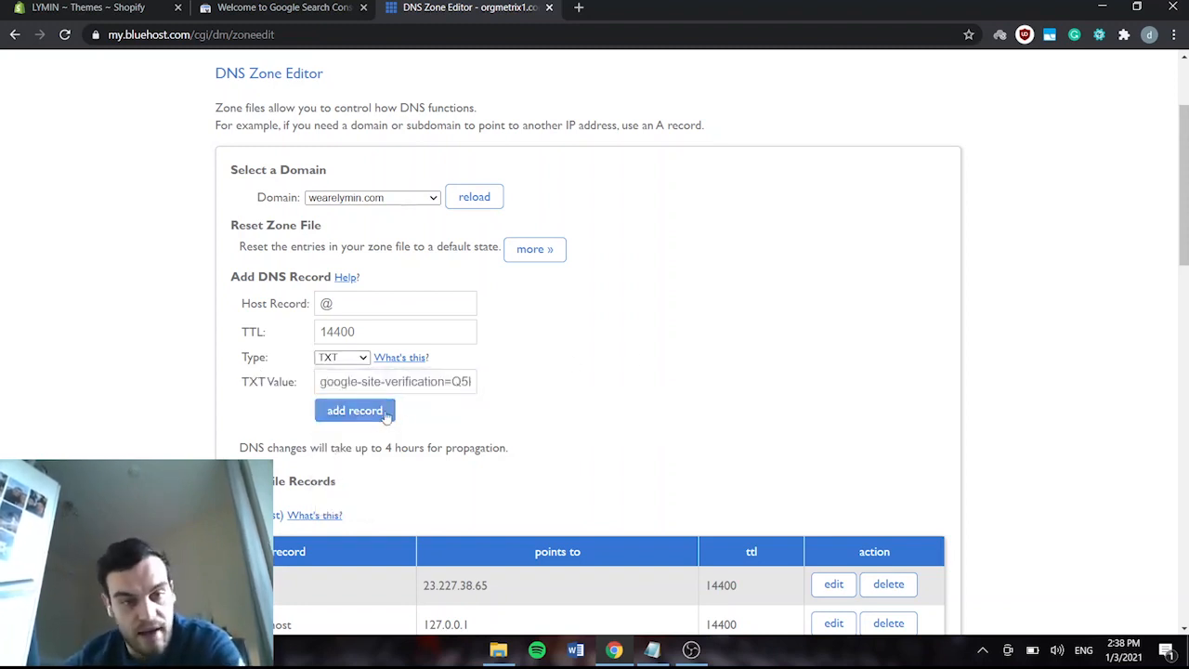
- Find the google-site-verification entry among the zone file's TXT records and examine its value
scroll(483, 414, "down", 7)
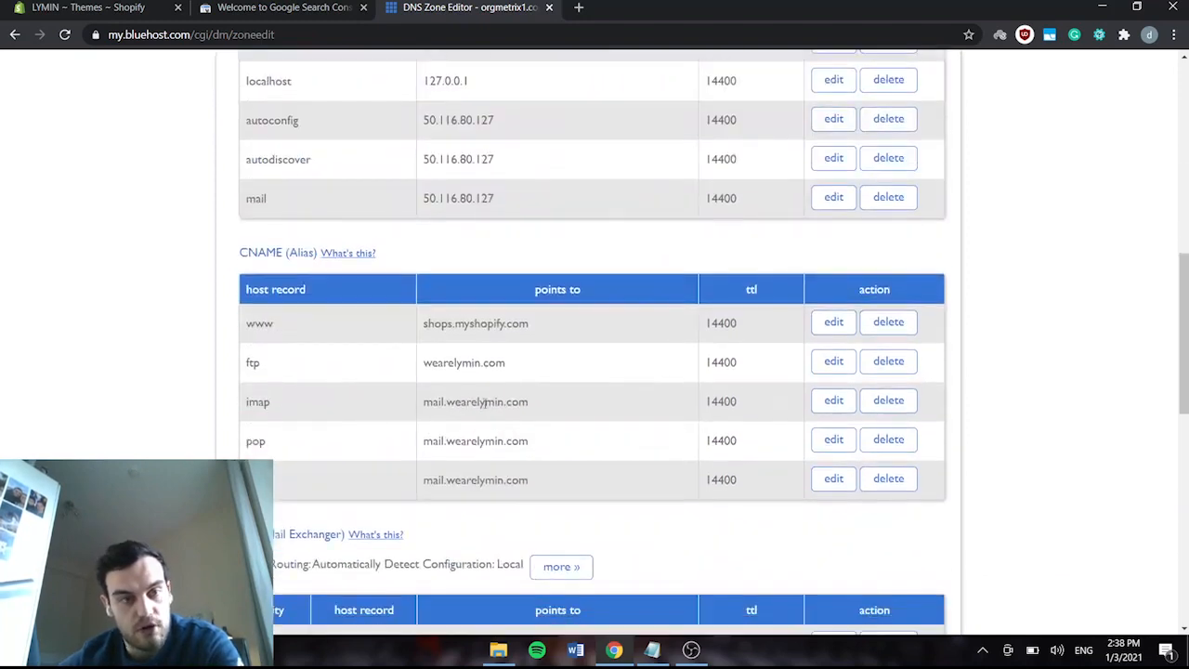
scroll(484, 402, "down", 4)
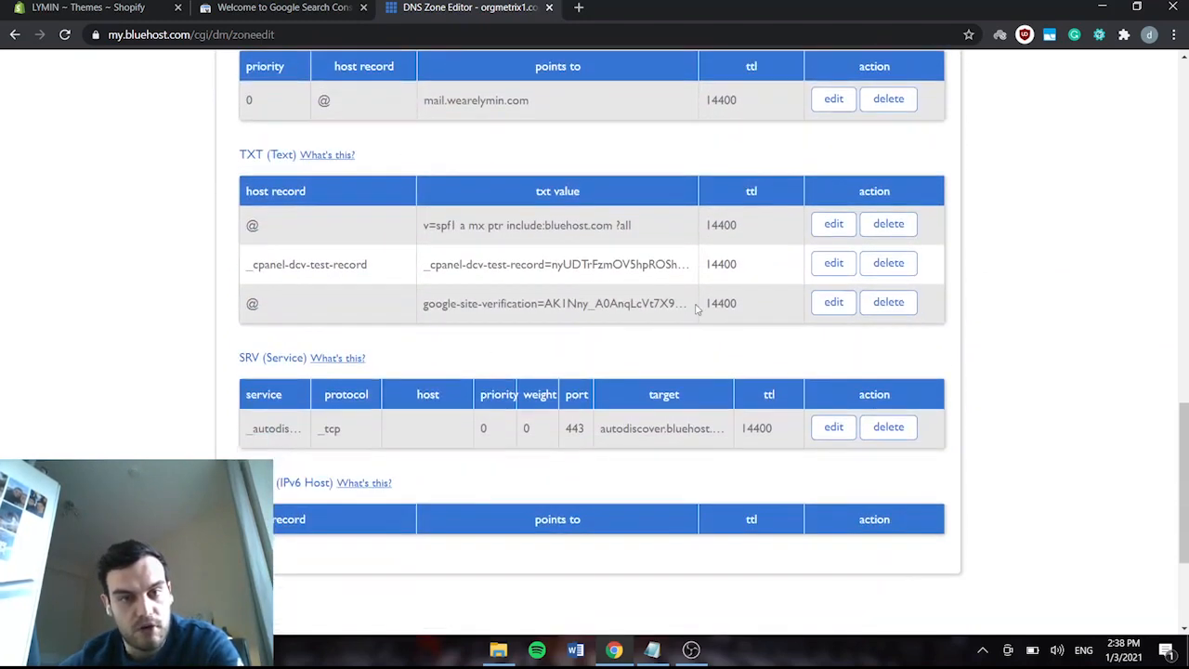
left_click_drag(700, 307, 415, 316)
left_click_drag(695, 314, 420, 311)
left_click(482, 303)
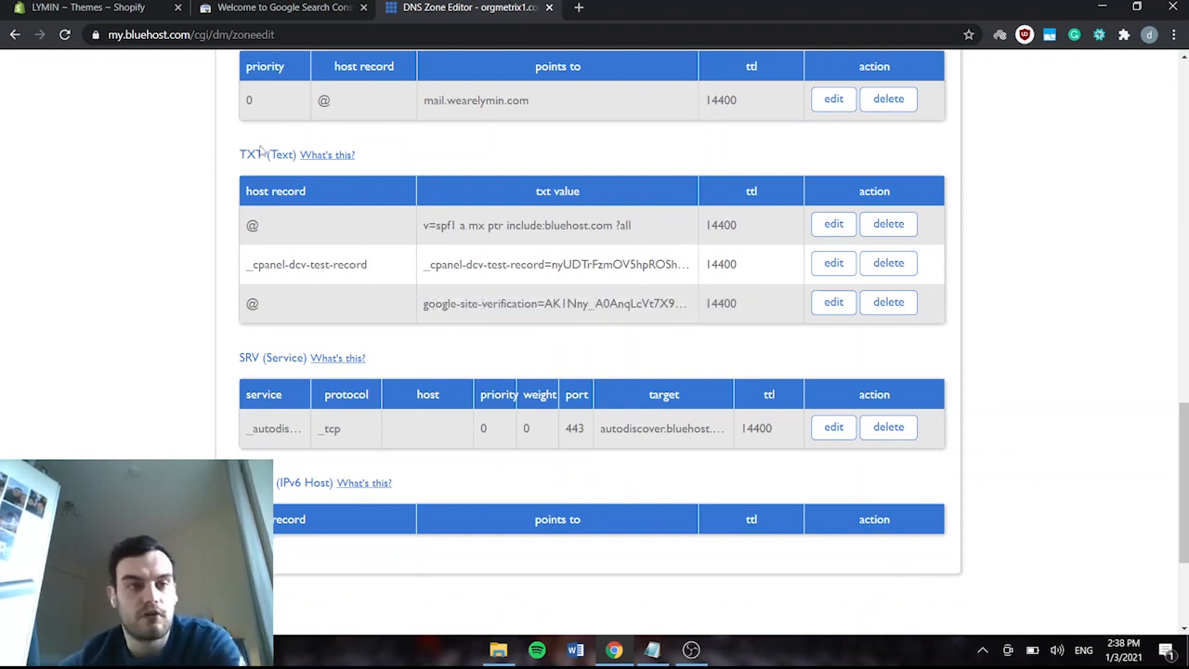
- Run the ownership verification for wearelymin.com in Google Search Console and open the property's Sitemaps page
left_click(308, 6)
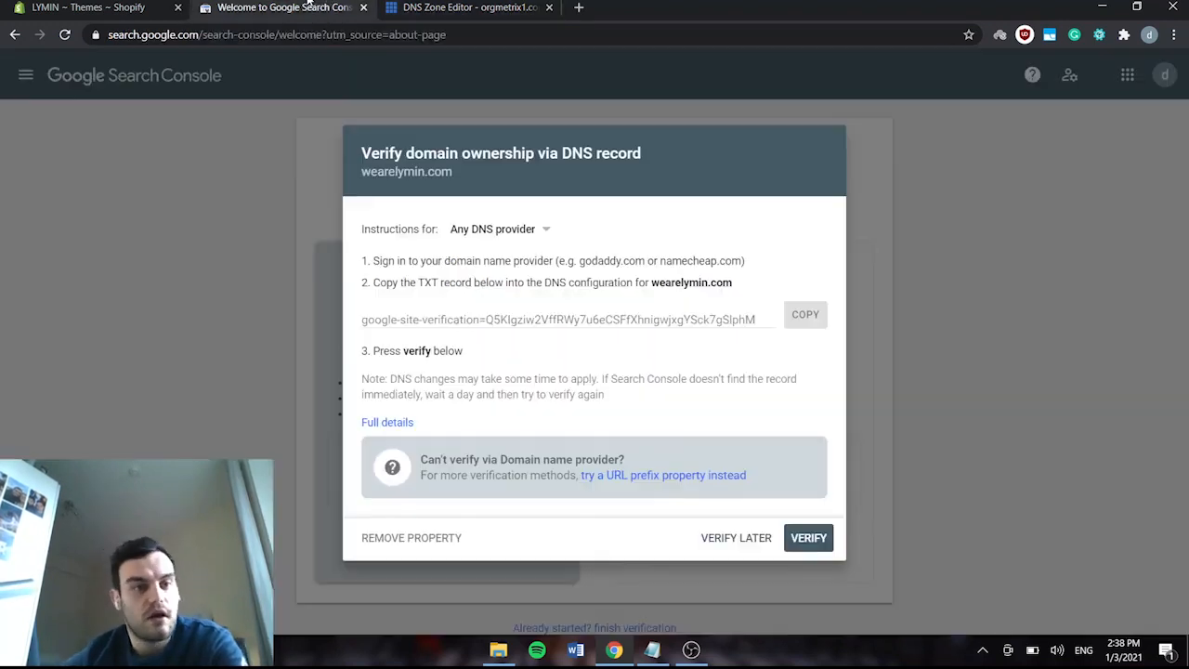
left_click(808, 538)
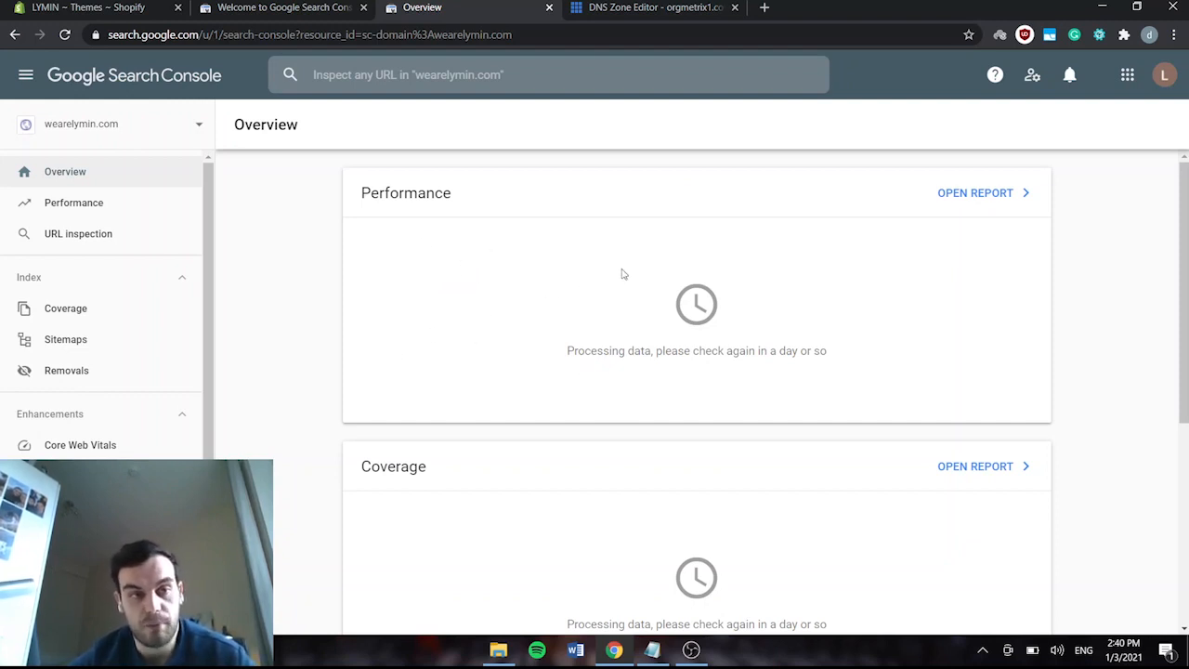
left_click(99, 344)
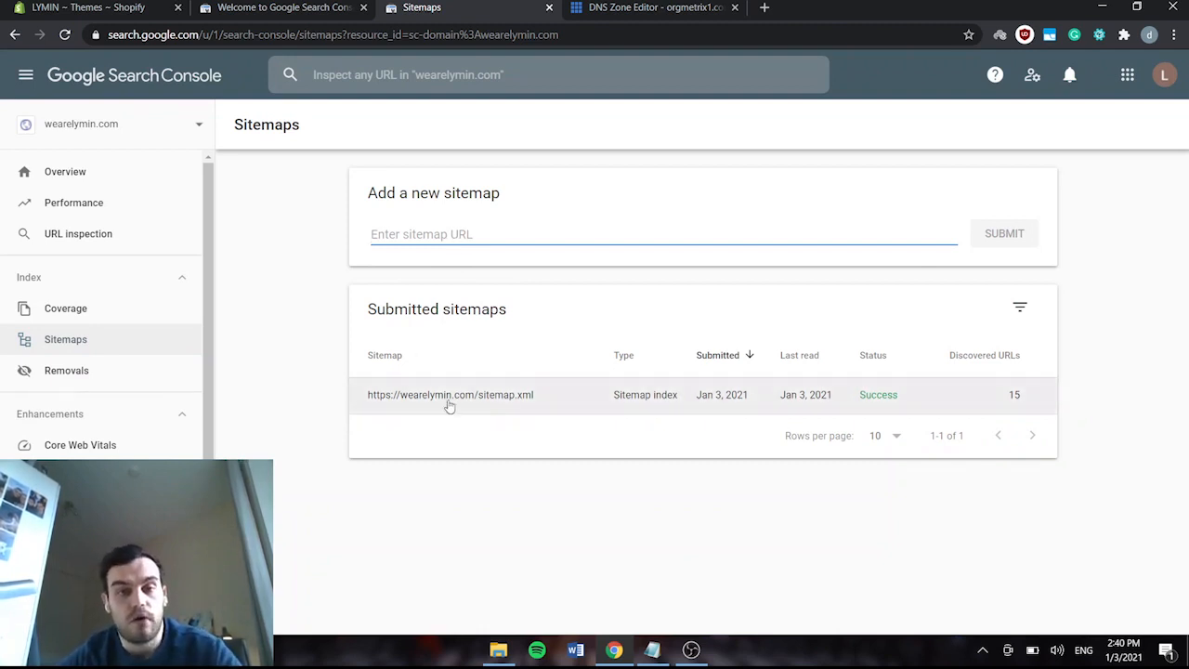
left_click(764, 8)
type("we")
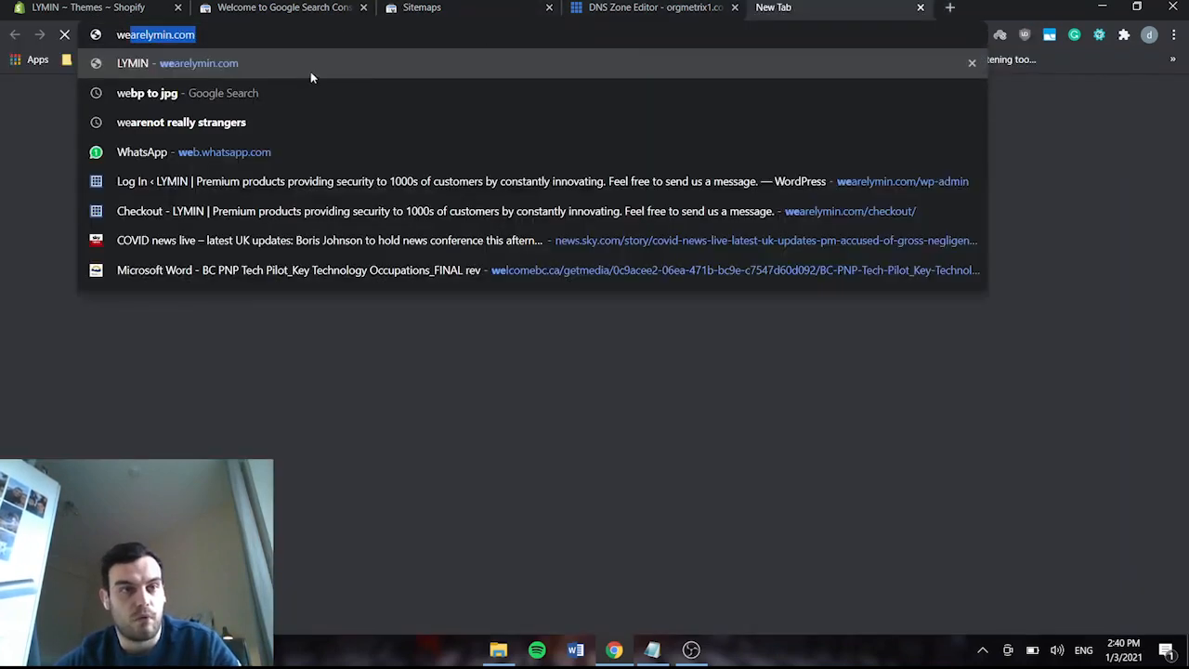
key("Return")
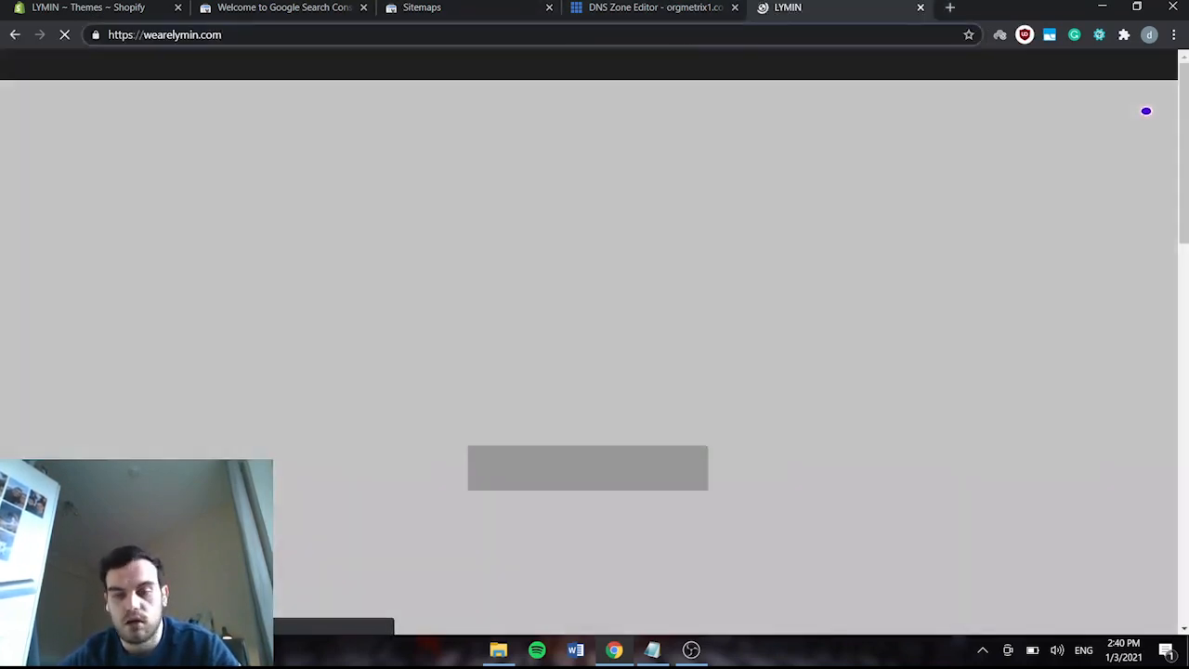
type("/")
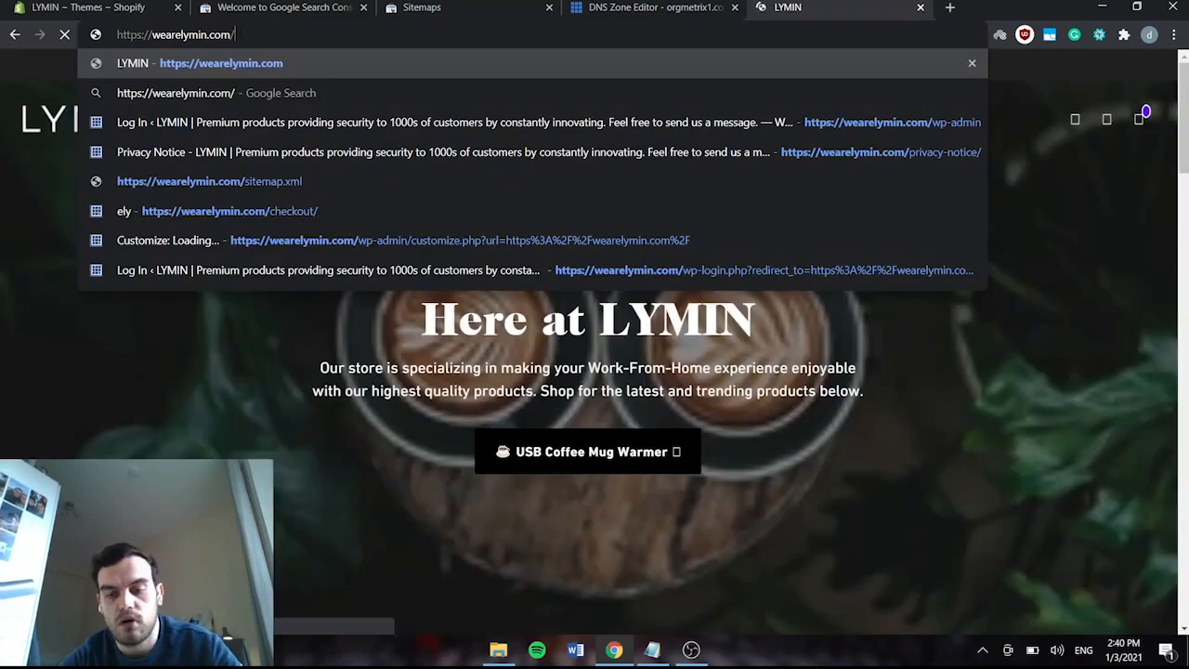
type("sitemap.xls")
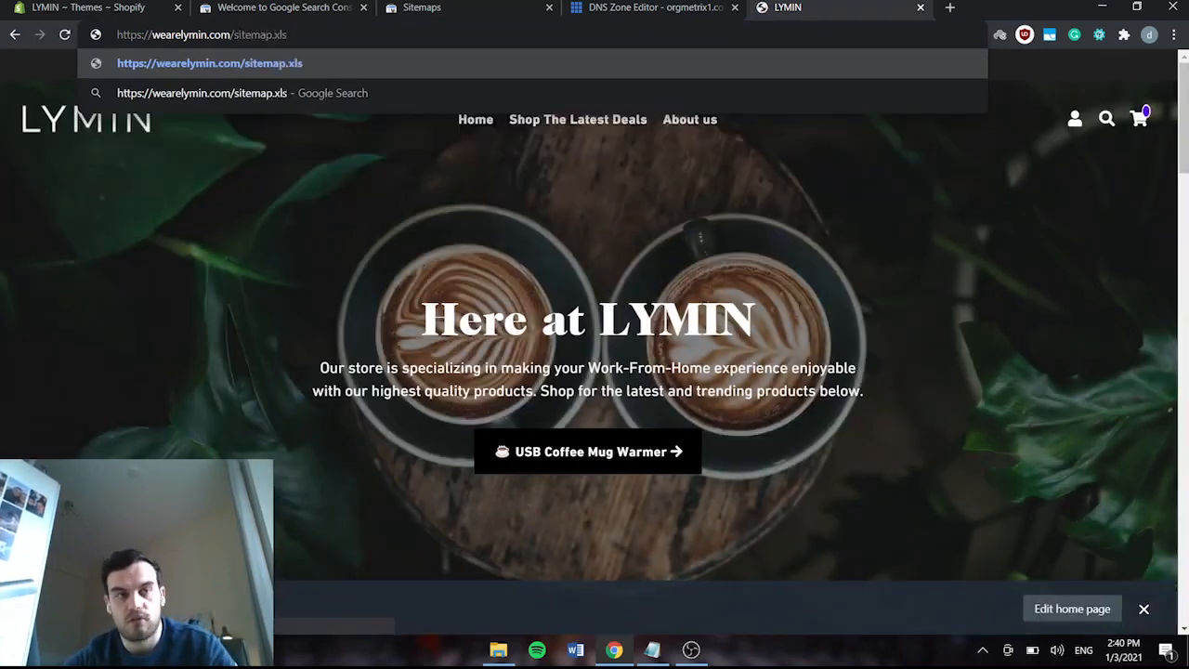
key("ctrl+a")
left_click(589, 11)
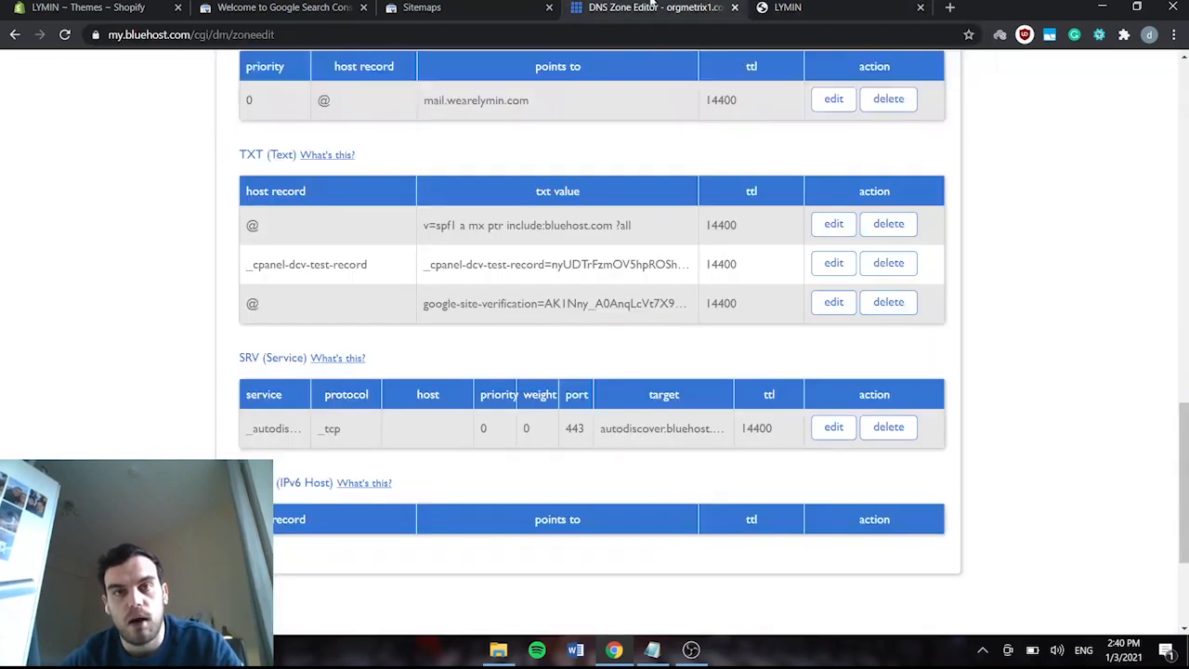
left_click(440, 8)
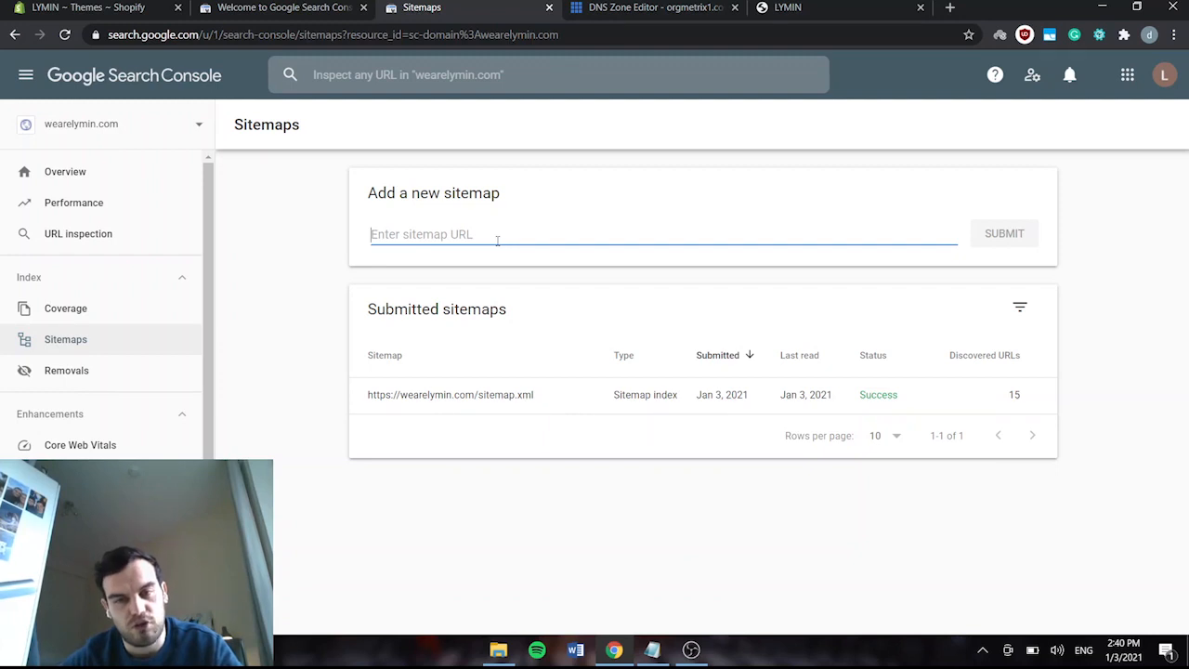
key("ctrl+v")
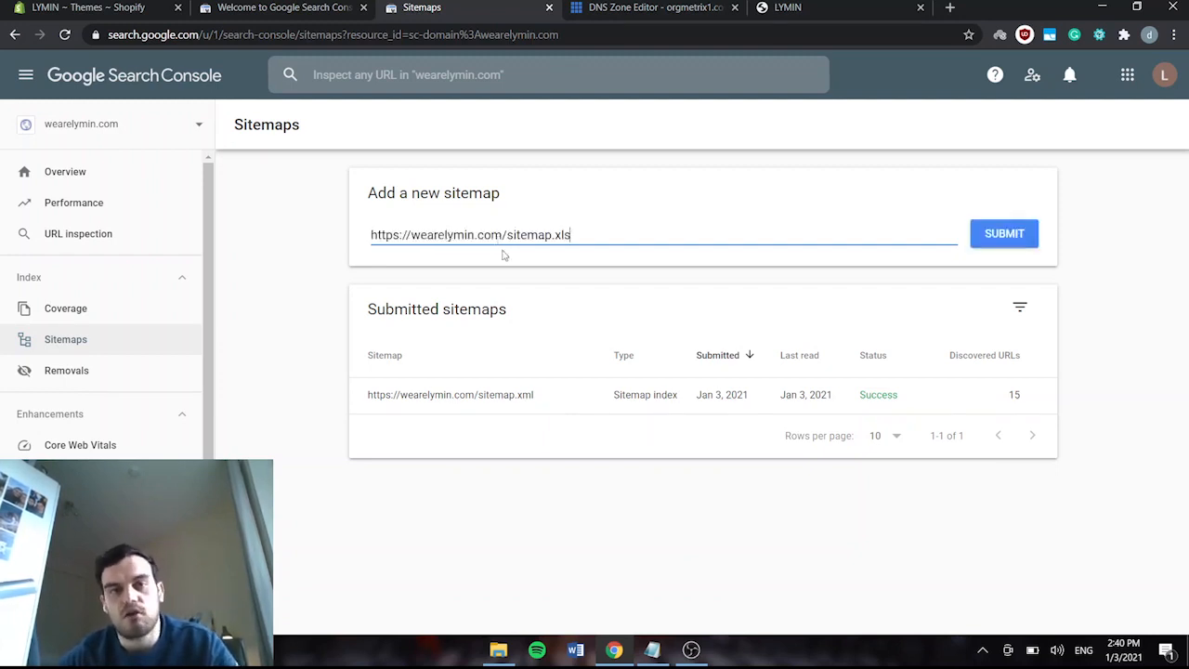
- Examine the entered sitemap URL, highlighting its domain part and the full address
left_click_drag(382, 235, 513, 237)
left_click(518, 254)
left_click(488, 236)
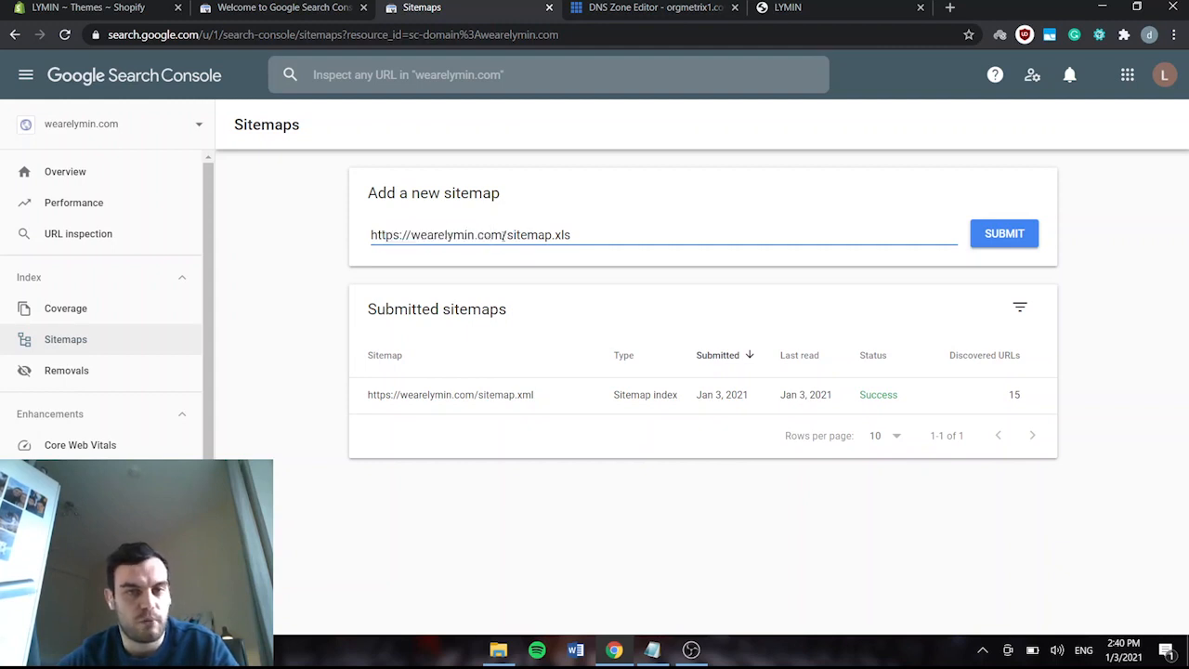
double_click(490, 235)
left_click(570, 235)
left_click_drag(572, 235, 383, 235)
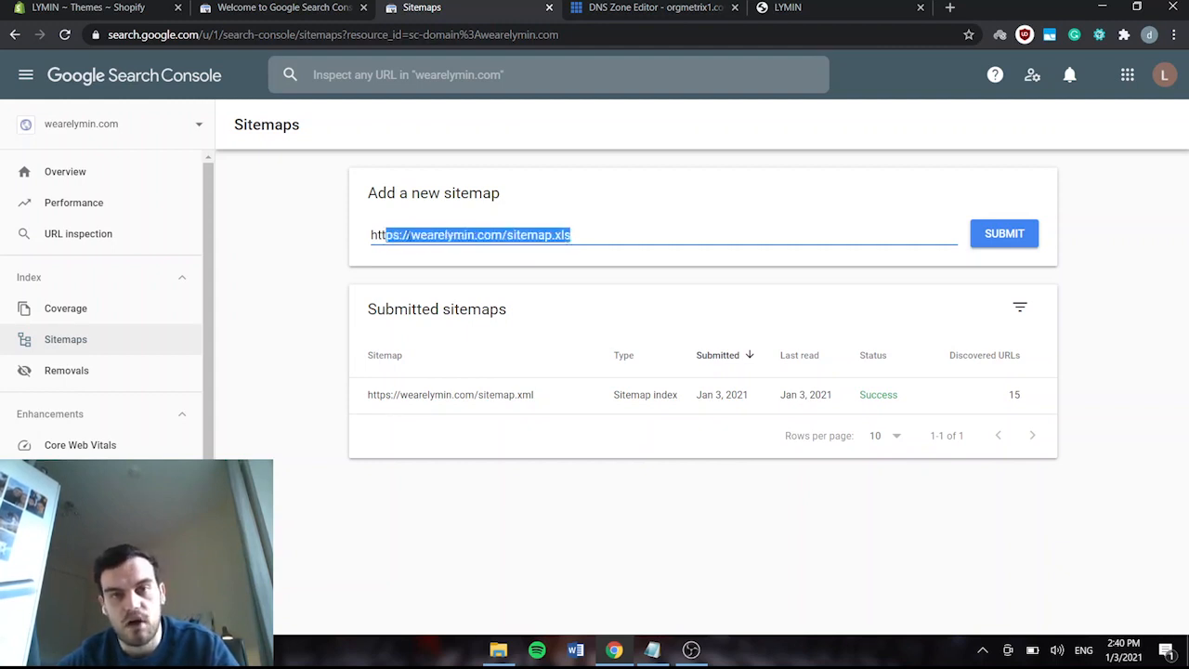
left_click(573, 254)
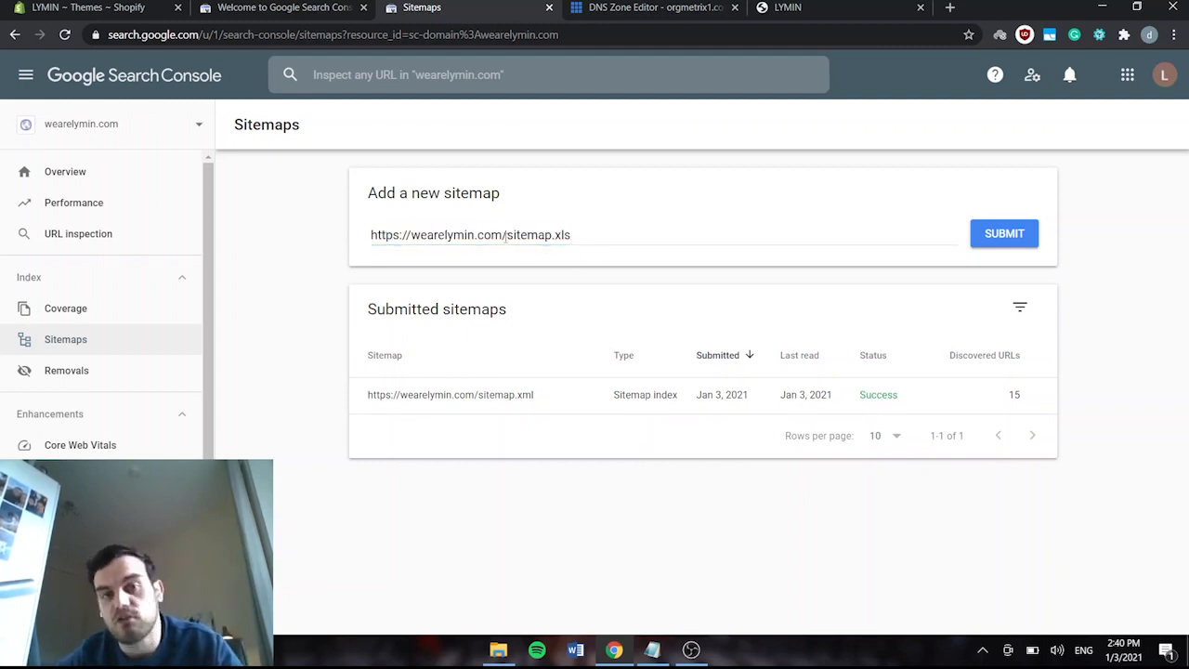
left_click_drag(506, 235, 411, 235)
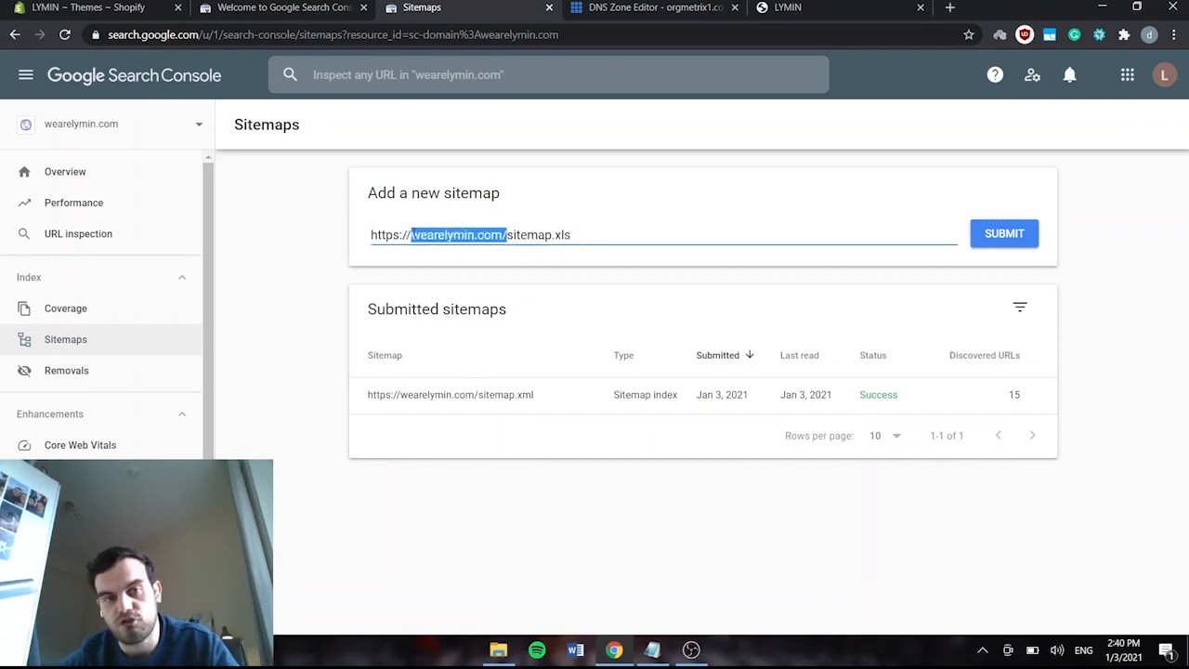
left_click(686, 256)
- Submit the entered sitemap for wearelymin.com and dismiss the submission message
left_click(1022, 233)
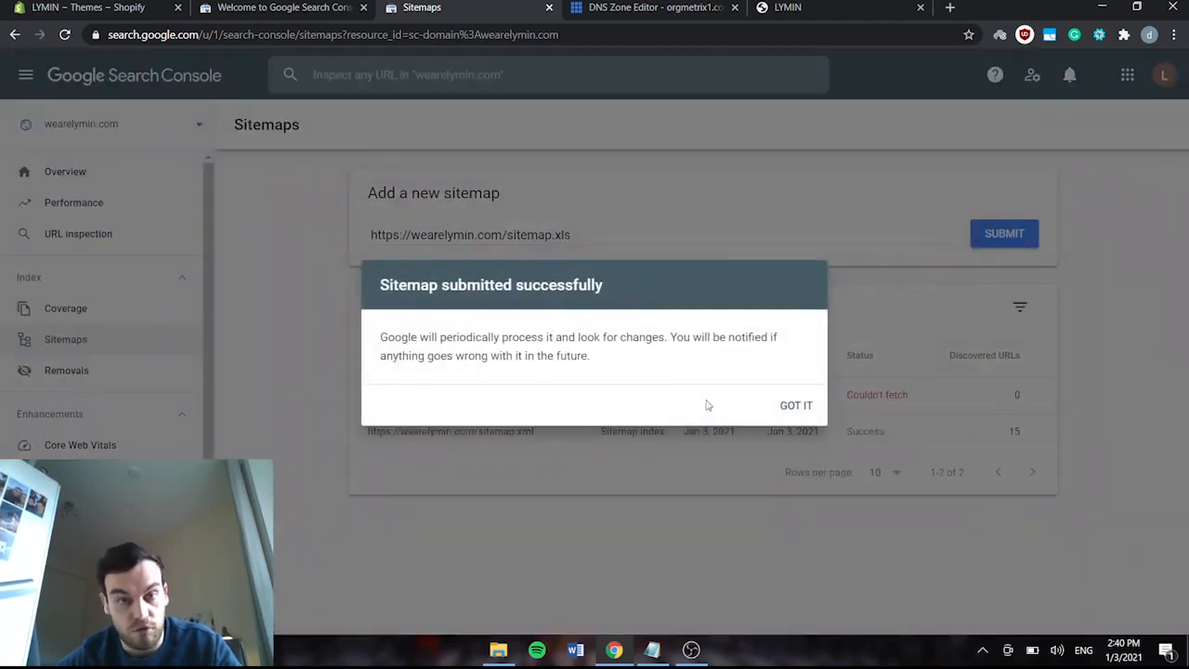
left_click(792, 405)
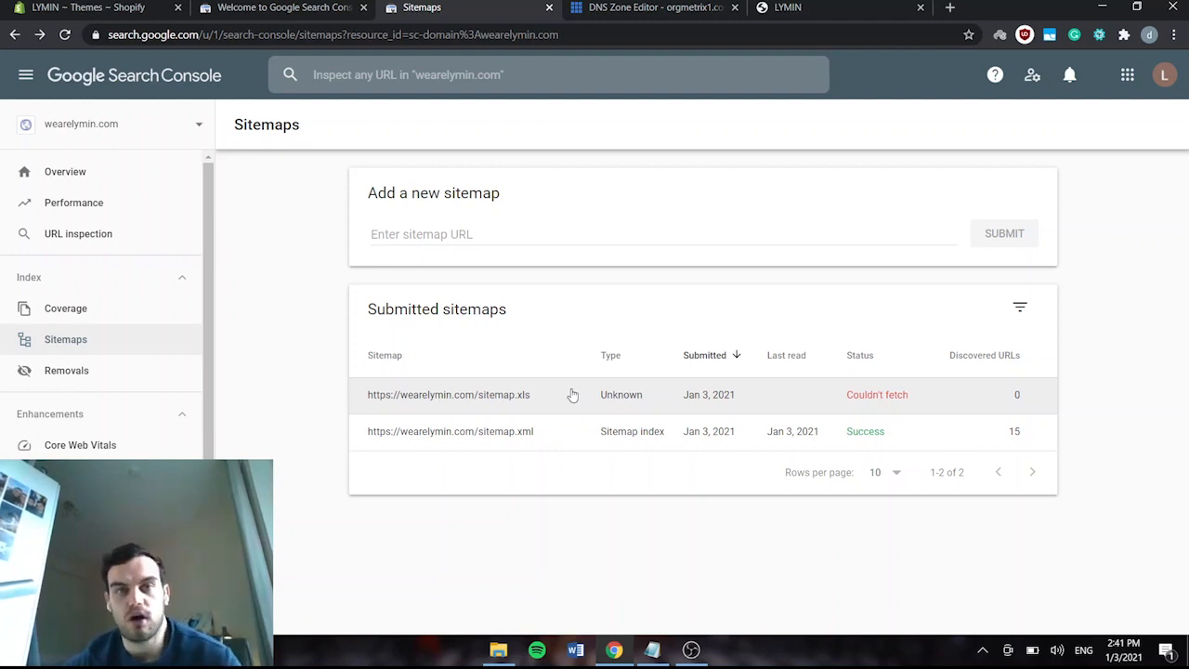
left_click(294, 8)
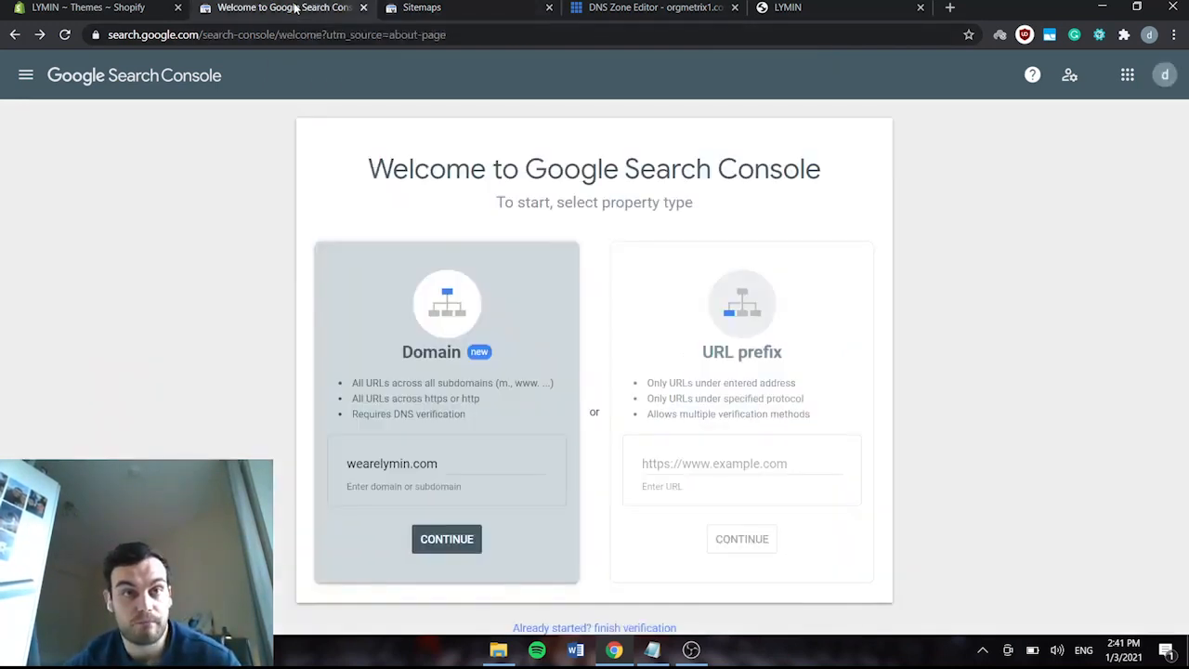
left_click(436, 8)
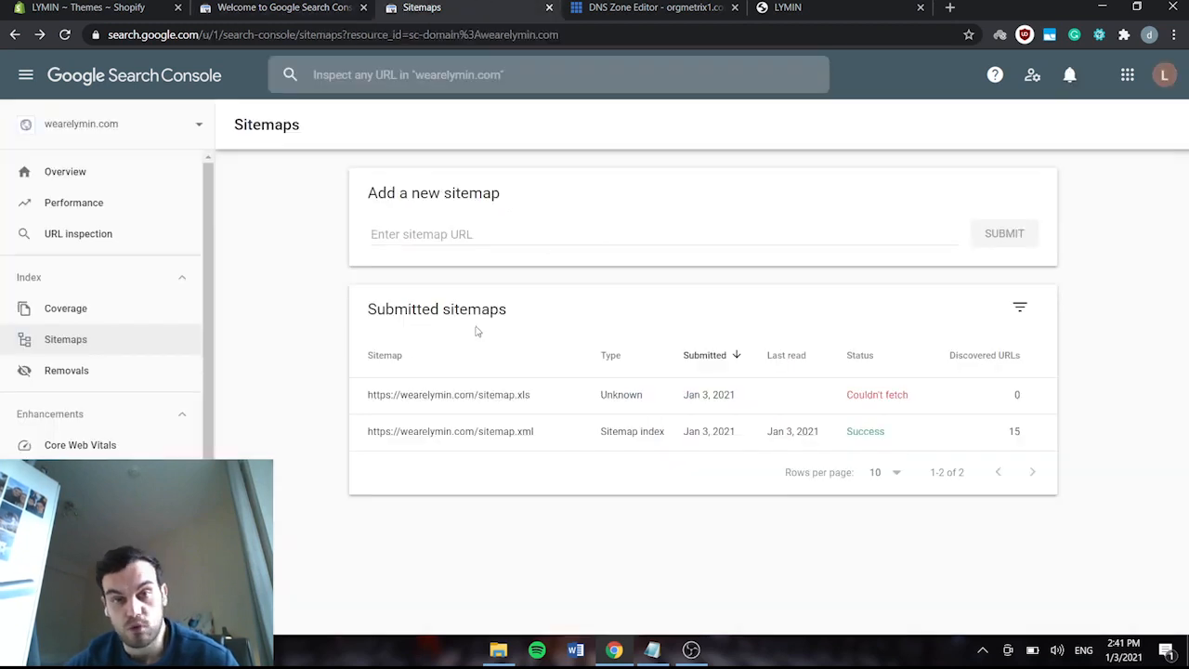